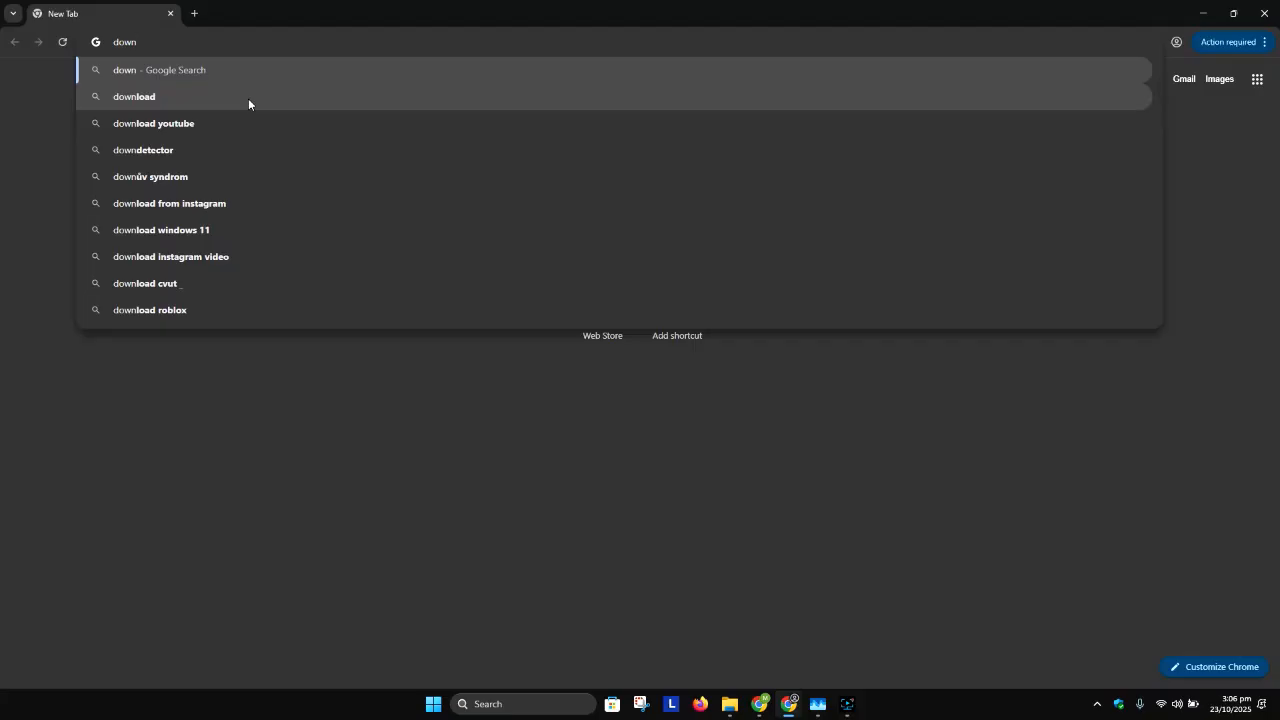
Step: Search the web for "download windows 10 iso" and complete the traffic lights image verification
{"action": "type", "text": "s 10 iso"}
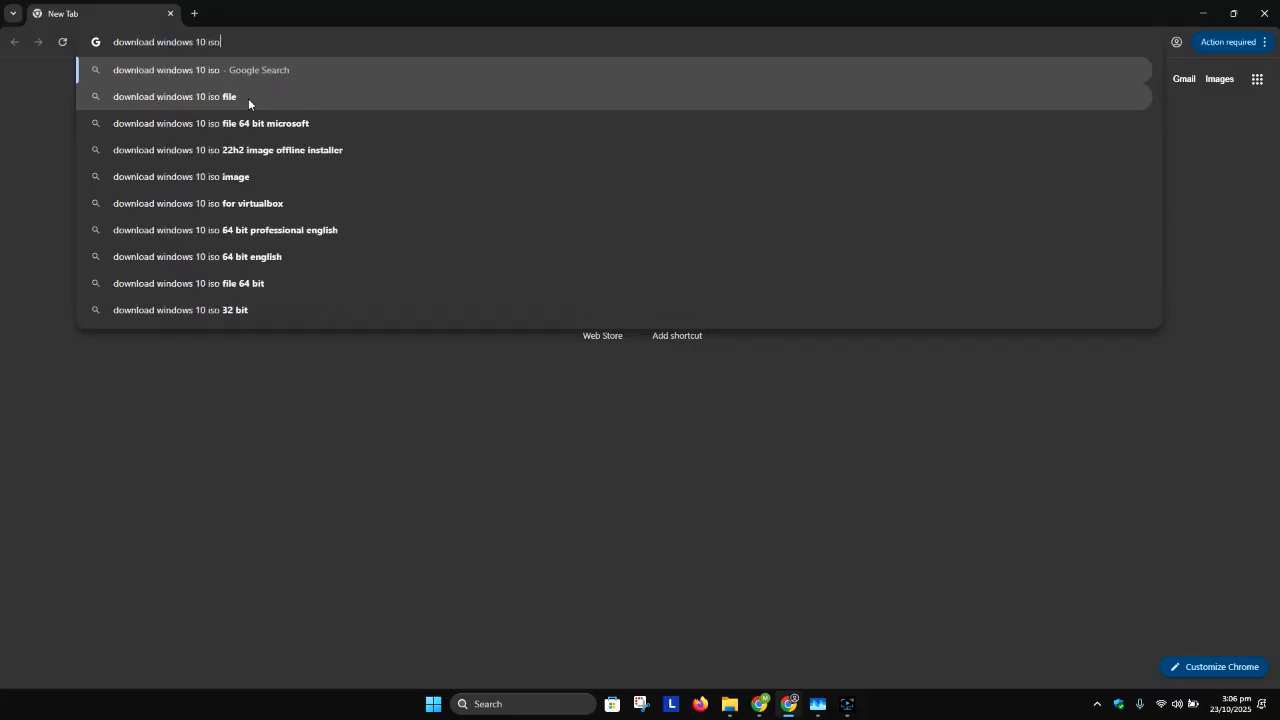
{"action": "key", "text": "Return"}
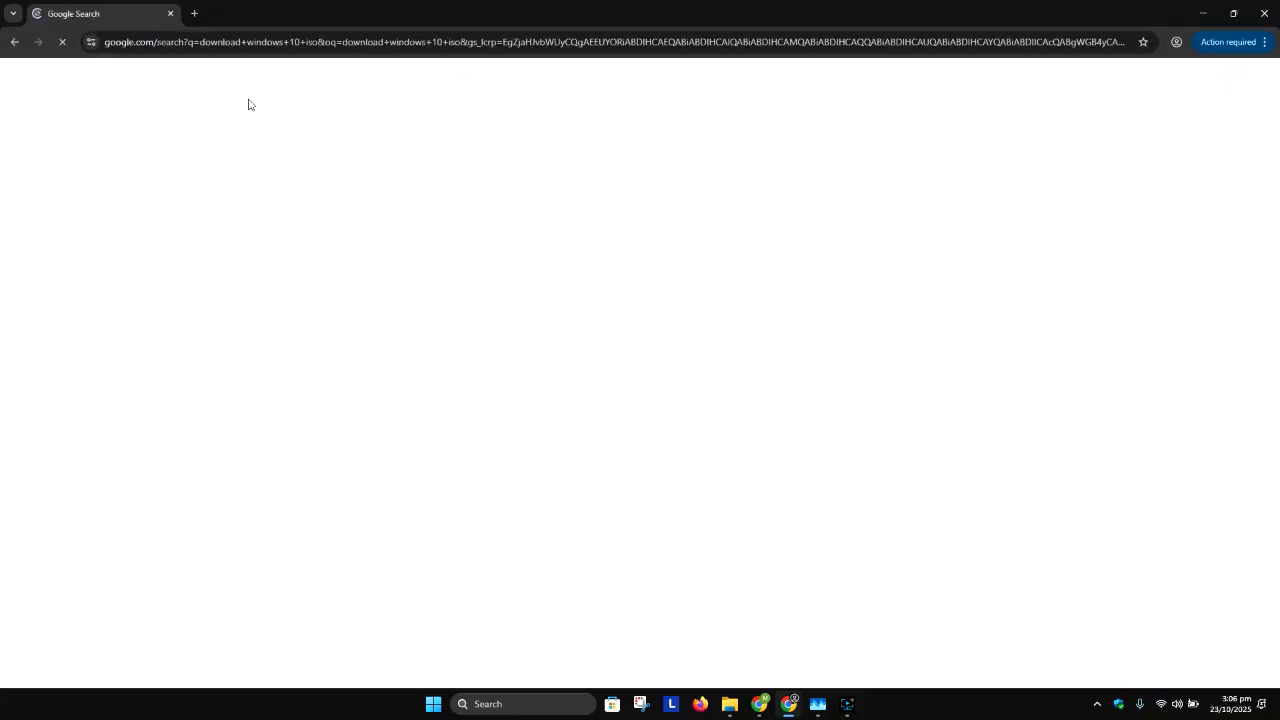
{"action": "left_click", "coordinate": [82, 136]}
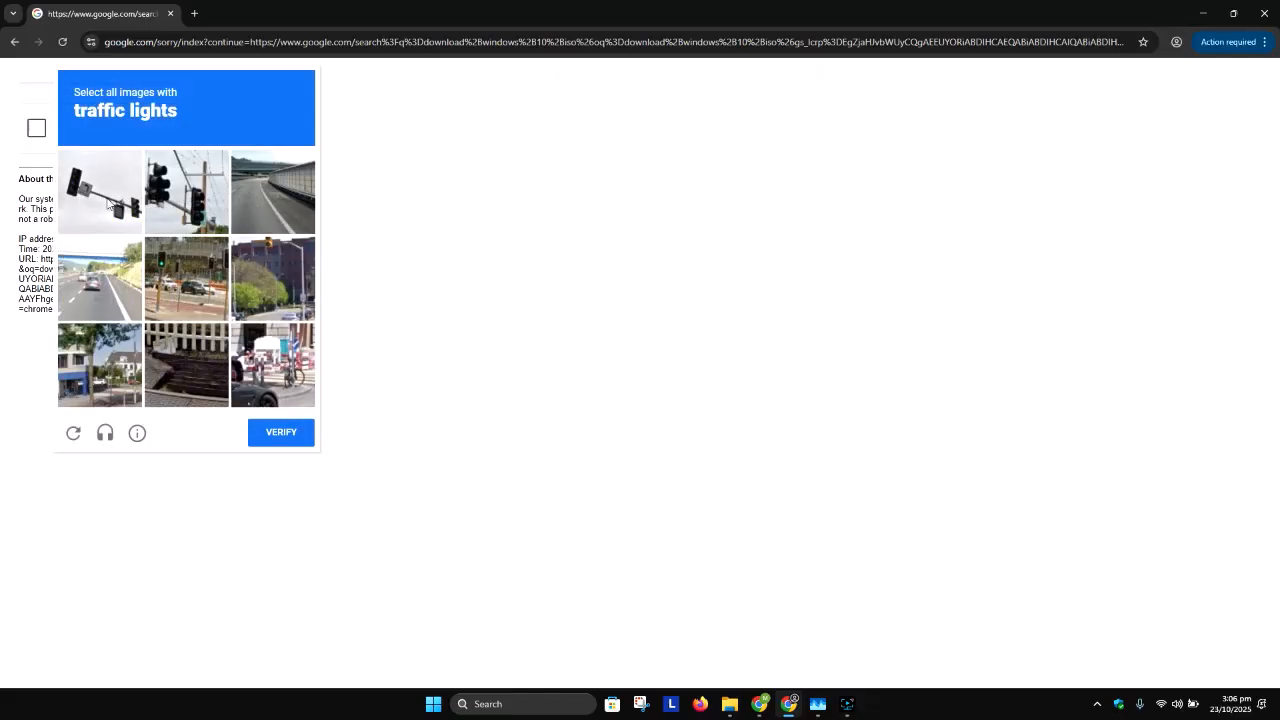
{"action": "left_click", "coordinate": [112, 205]}
{"action": "left_click", "coordinate": [174, 203]}
{"action": "left_click", "coordinate": [200, 285]}
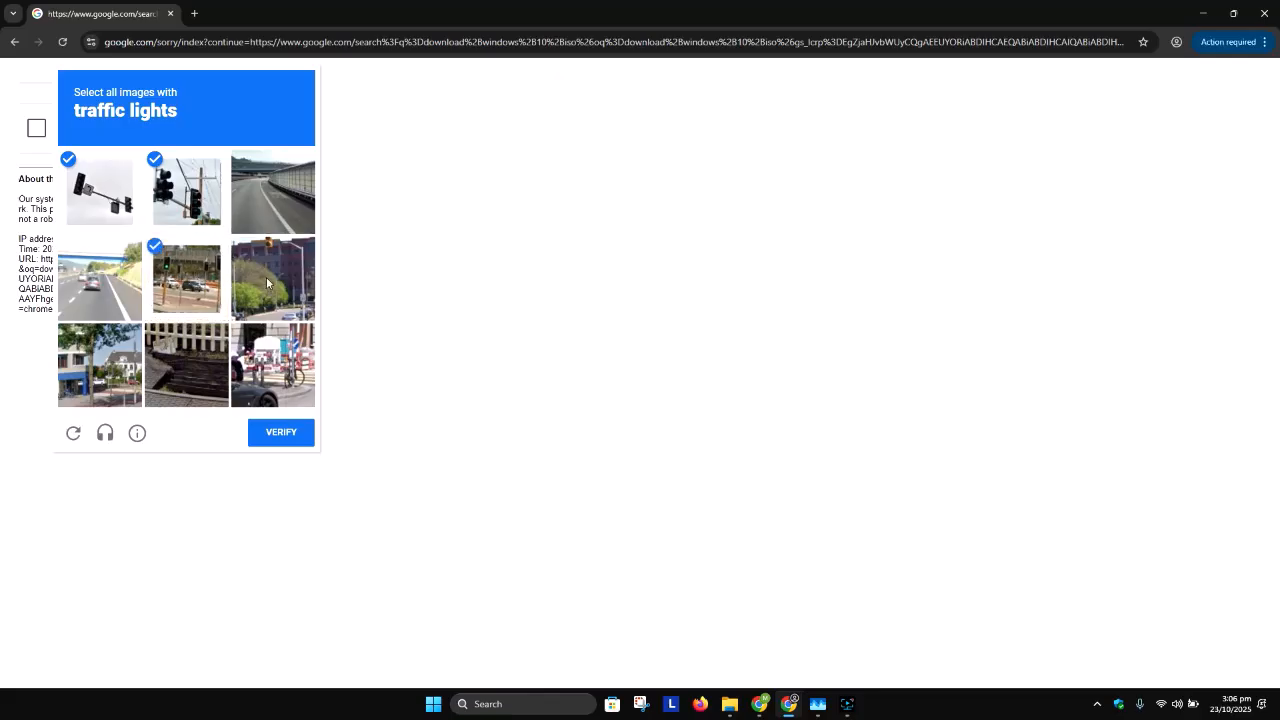
{"action": "left_click", "coordinate": [271, 282]}
{"action": "left_click", "coordinate": [300, 438]}
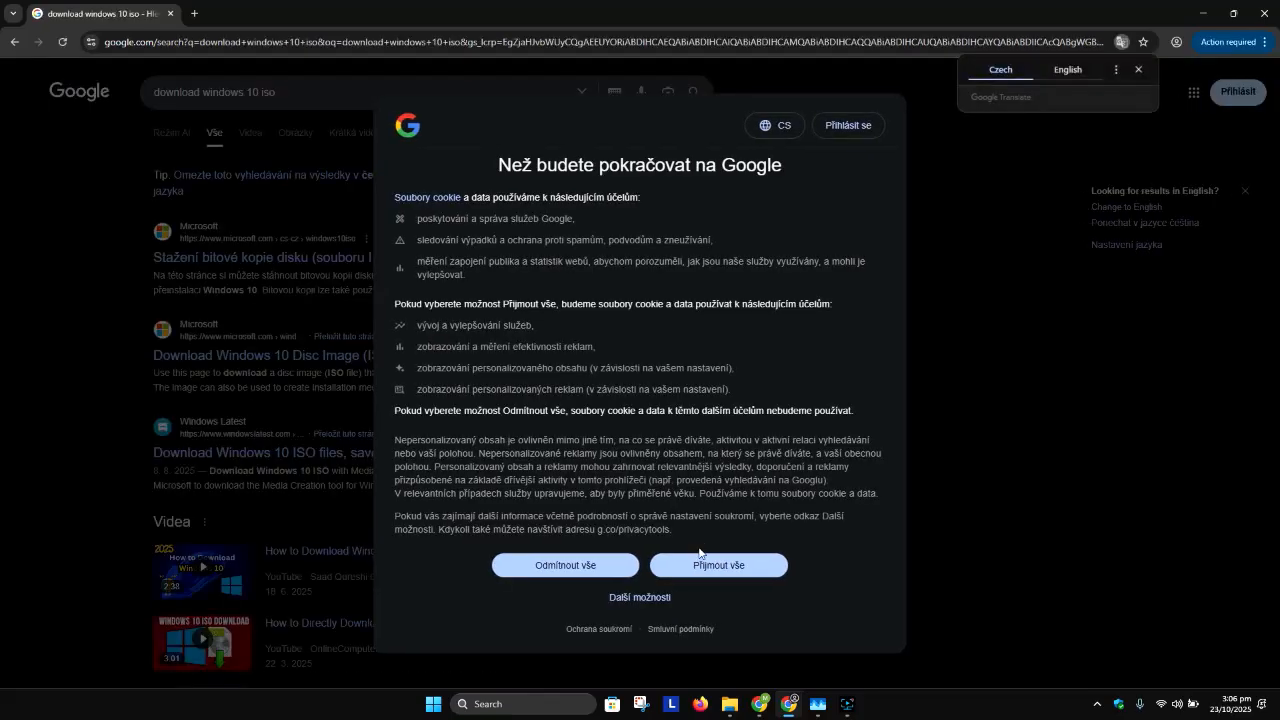
Step: Open Microsoft's "Download Windows 10 Disc Image (ISO File)" search result and switch the site's region to Australia - English
{"action": "left_click", "coordinate": [705, 563]}
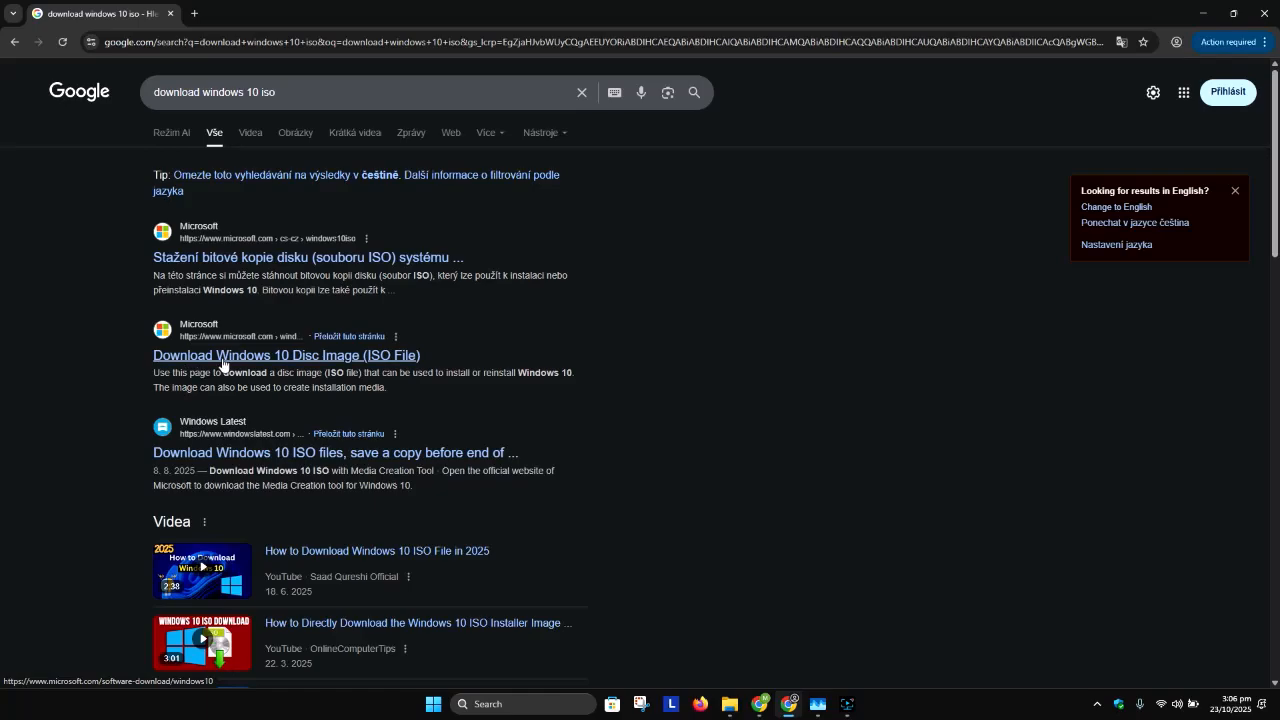
{"action": "left_click", "coordinate": [308, 367]}
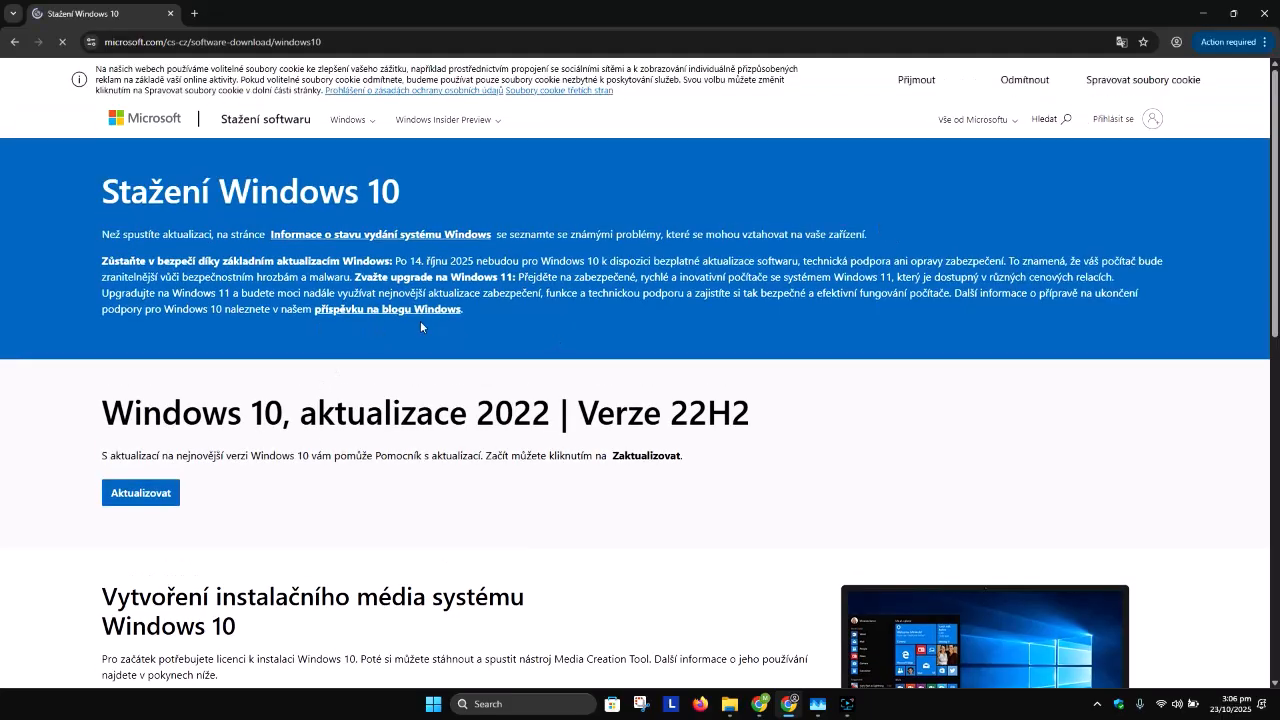
{"action": "scroll", "coordinate": [384, 311], "scroll_direction": "down", "scroll_amount": 10}
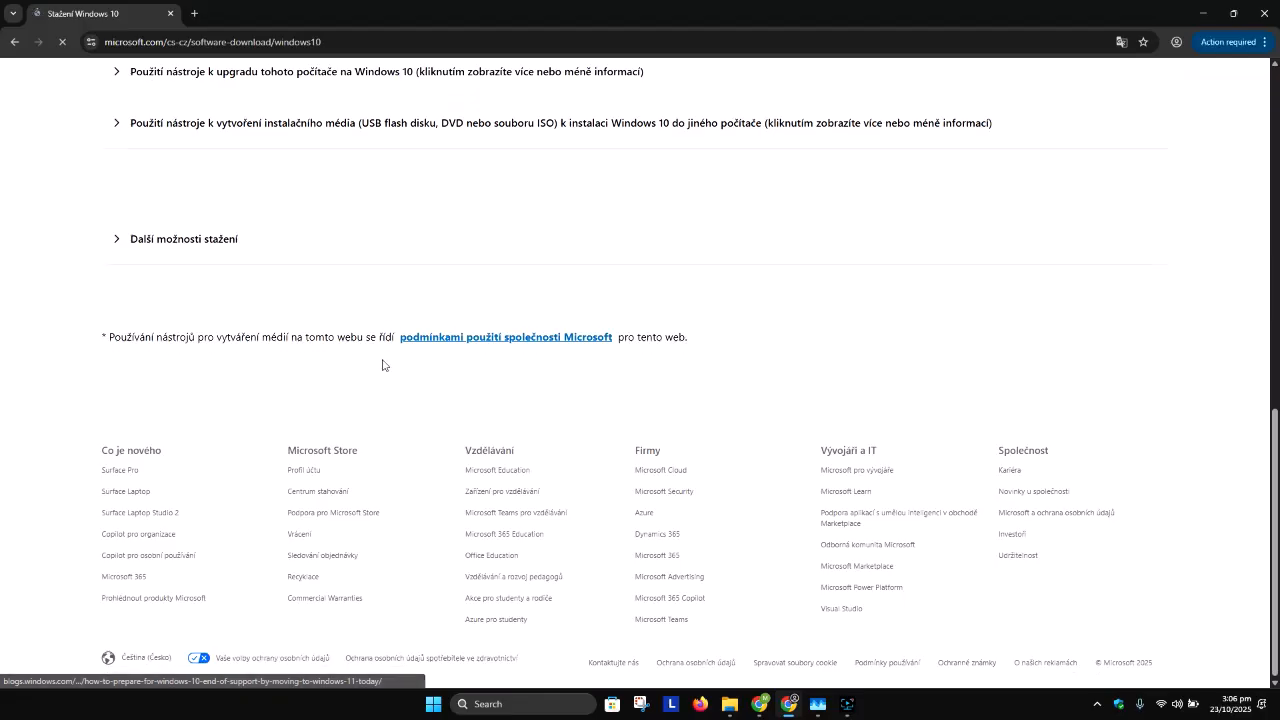
{"action": "left_click", "coordinate": [137, 662]}
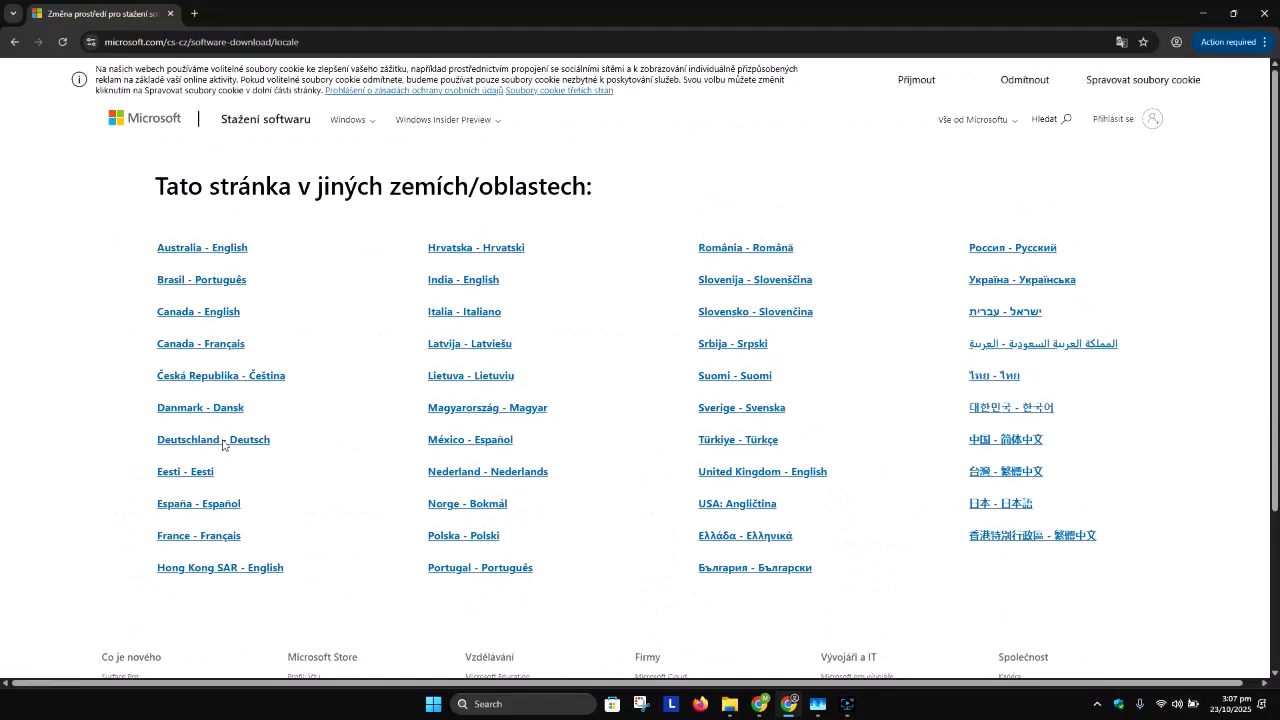
{"action": "left_click", "coordinate": [224, 250]}
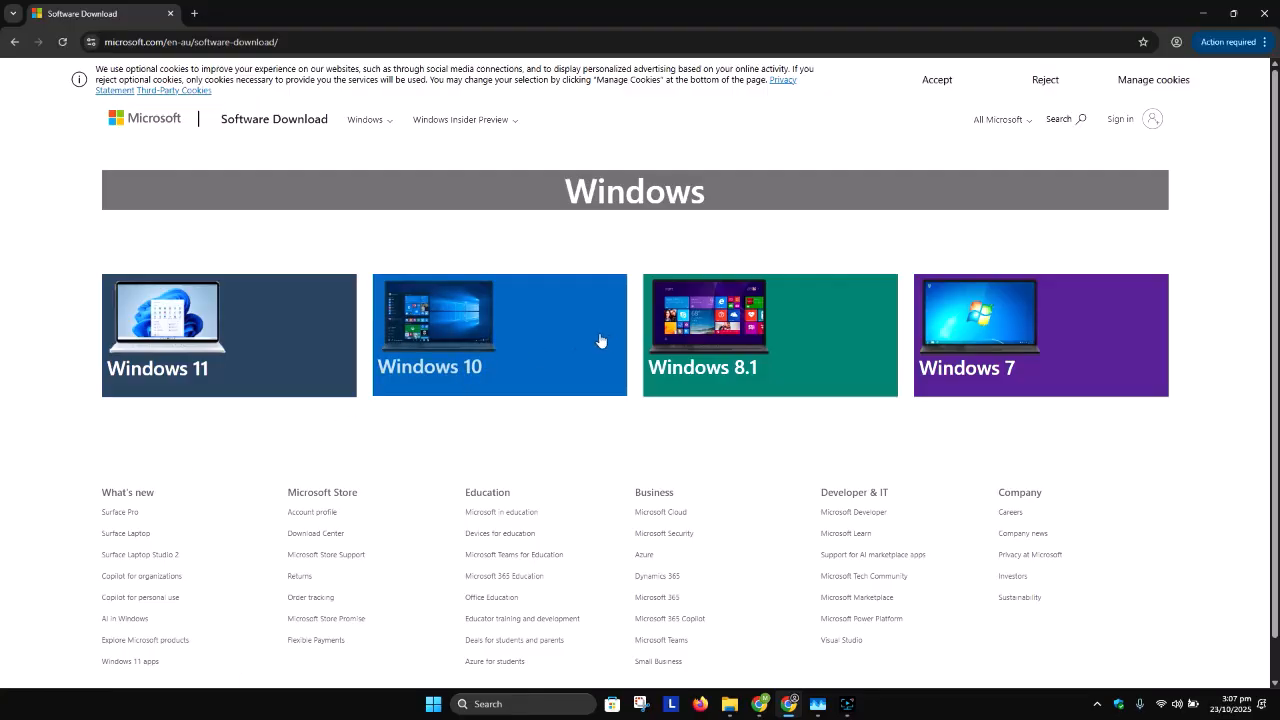
Step: Open the Windows 10 download page and download the tool for creating Windows 10 installation media
{"action": "left_click", "coordinate": [479, 331]}
{"action": "scroll", "coordinate": [478, 326], "scroll_direction": "down", "scroll_amount": 2}
{"action": "scroll", "coordinate": [476, 333], "scroll_direction": "down", "scroll_amount": 3}
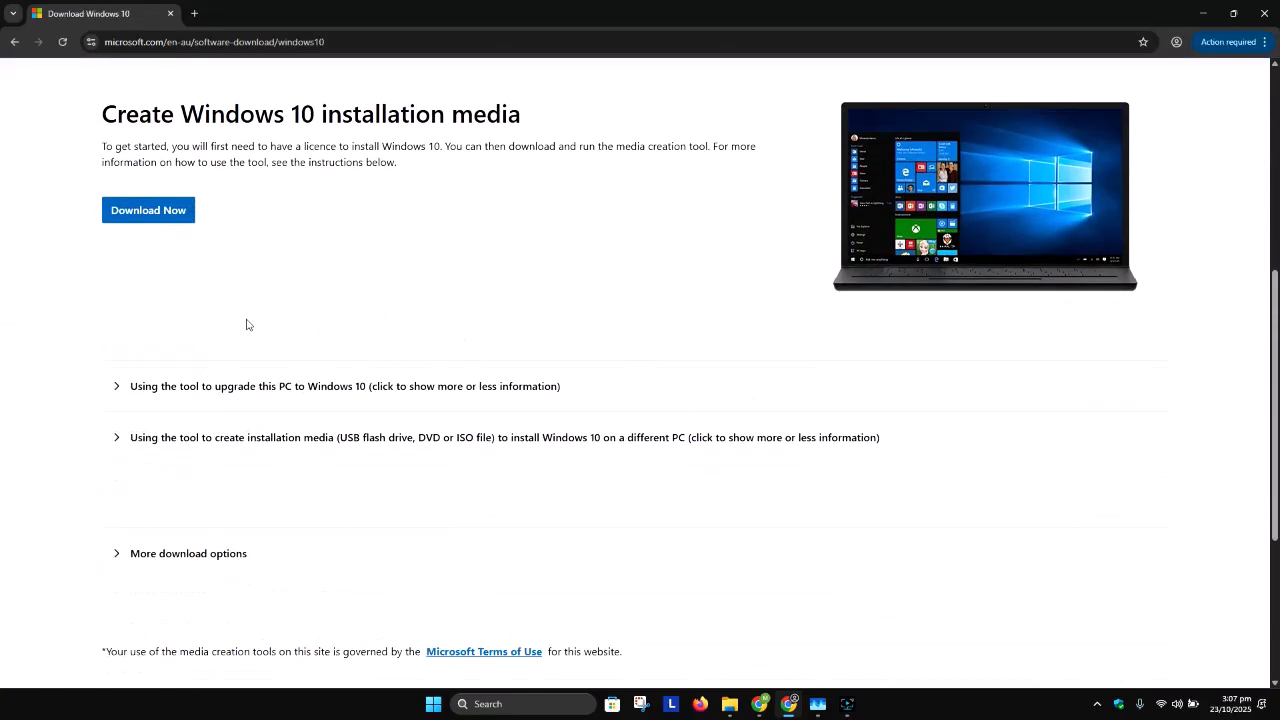
{"action": "left_click", "coordinate": [156, 214]}
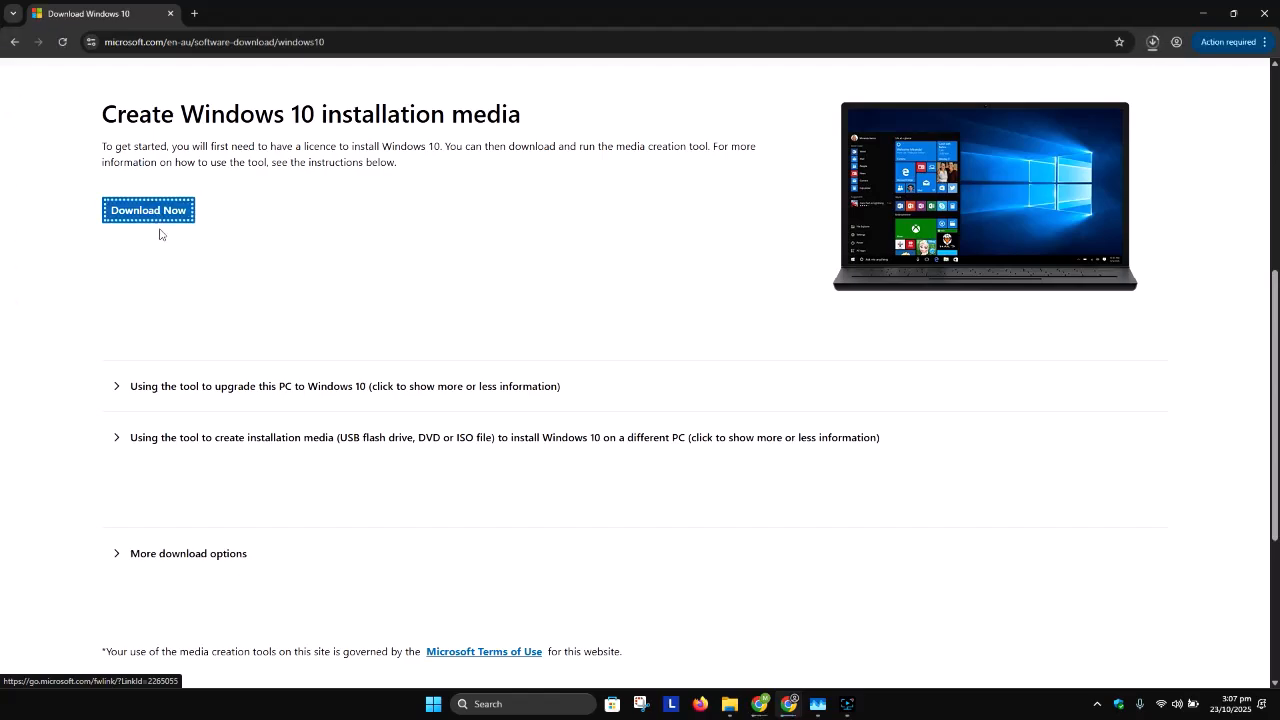
Step: Run the downloaded MediaCreationTool_22H2.exe and minimize the browser window
{"action": "left_click", "coordinate": [1152, 44]}
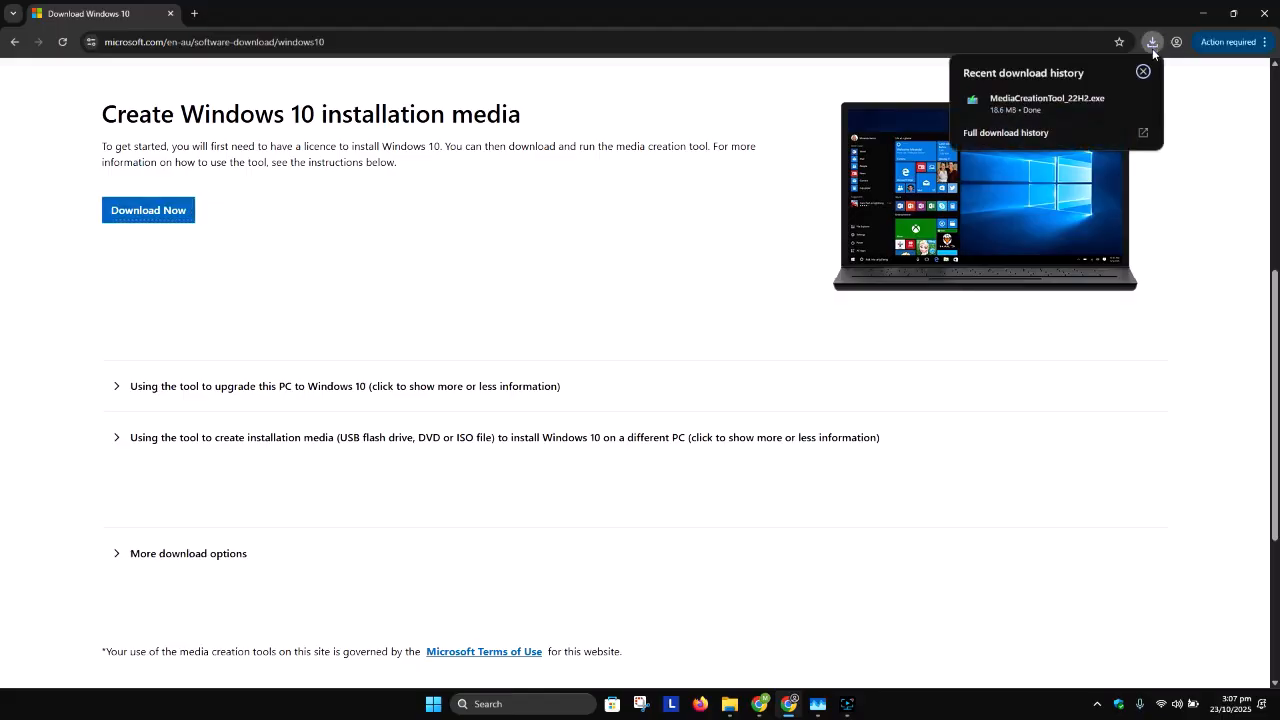
{"action": "left_click", "coordinate": [1064, 98]}
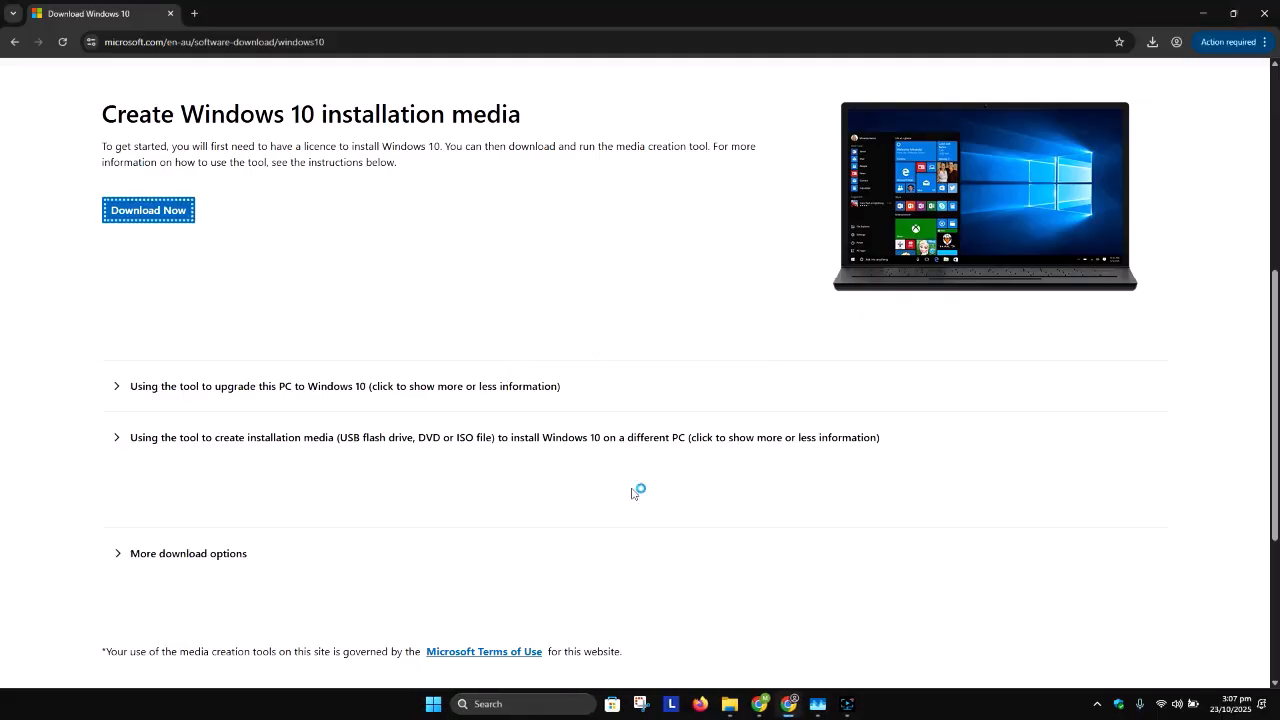
{"action": "left_click", "coordinate": [1201, 14]}
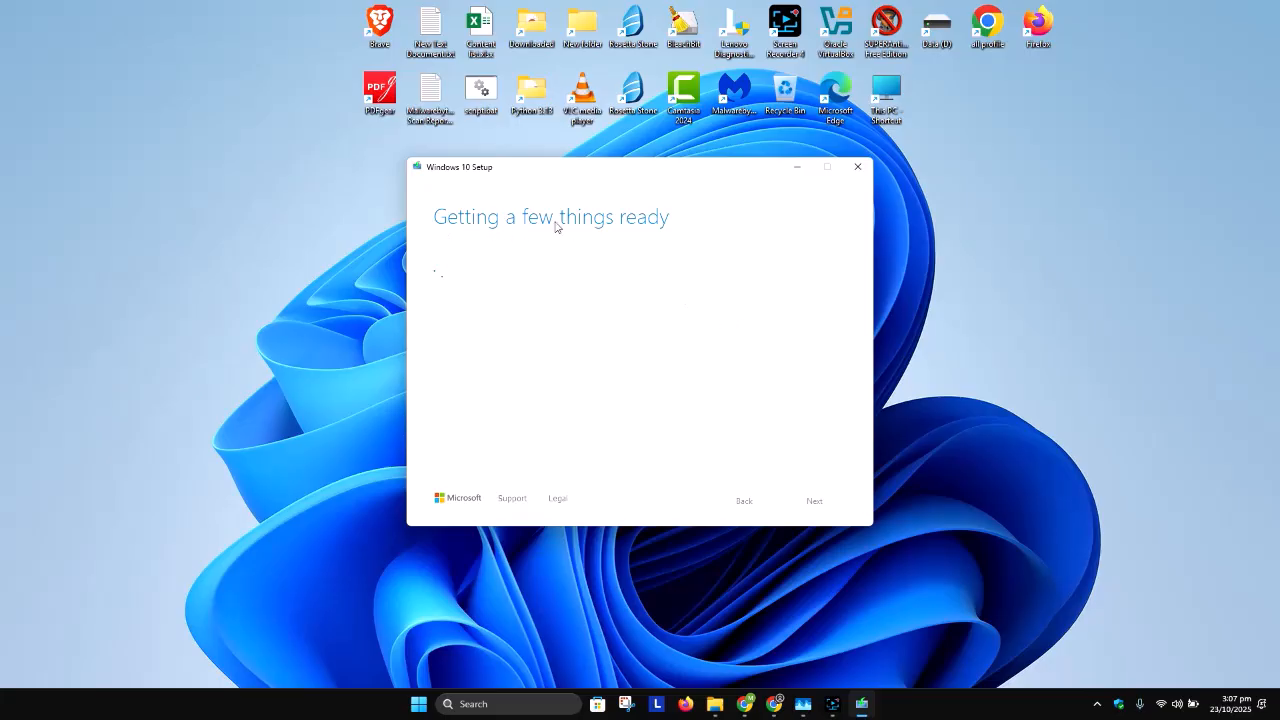
{"action": "left_click_drag", "start_coordinate": [655, 173], "coordinate": [885, 147]}
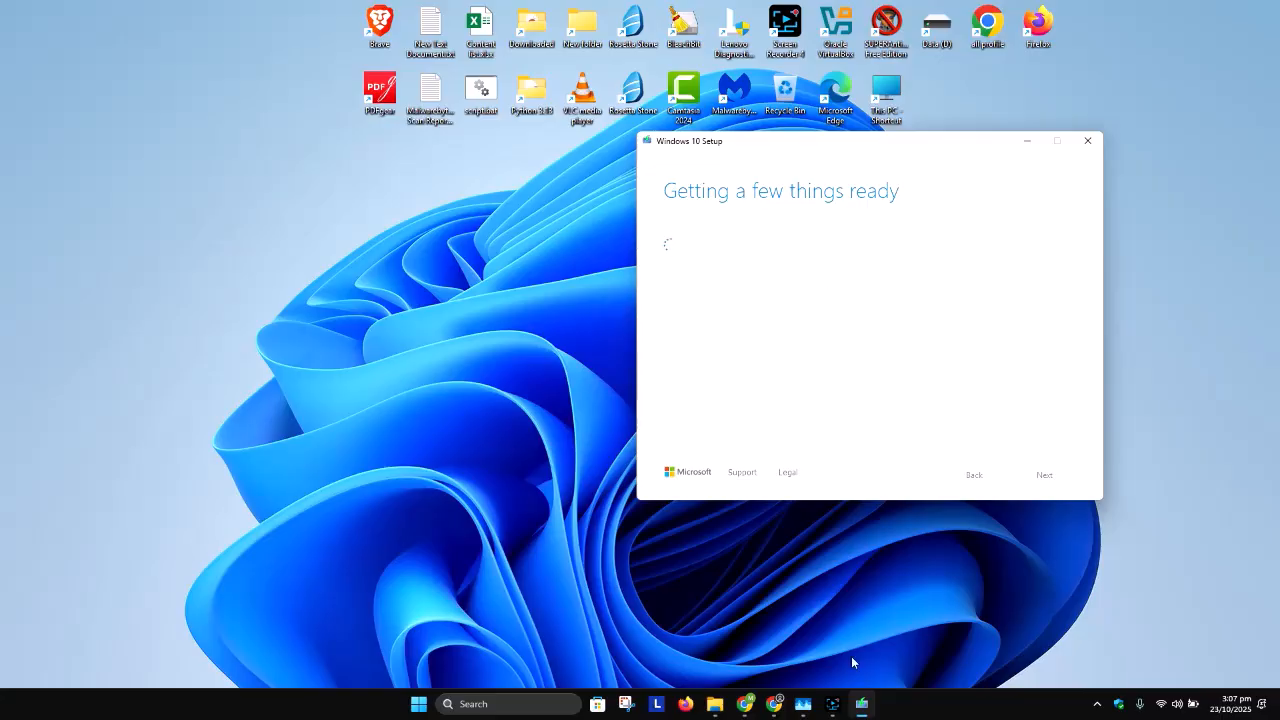
{"action": "left_click", "coordinate": [832, 704]}
{"action": "left_click", "coordinate": [1062, 568]}
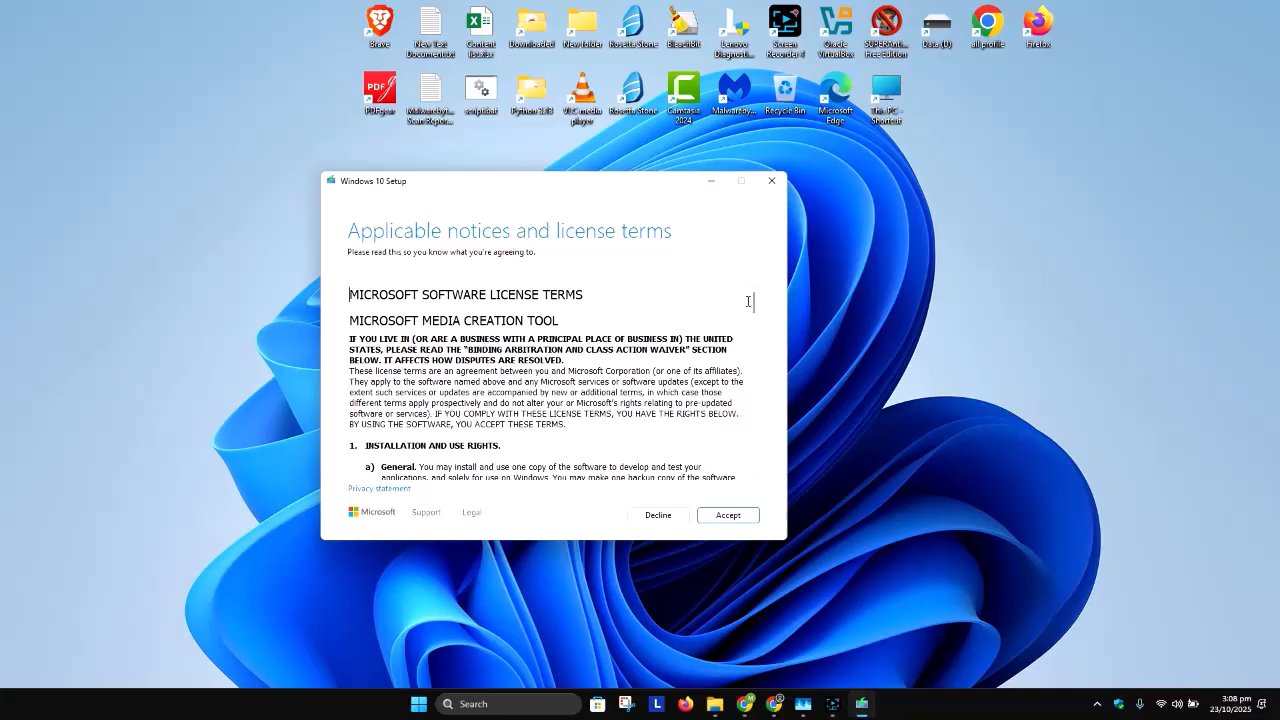
Step: Go through the Media Creation Tool license terms to the end and accept them
{"action": "left_click_drag", "start_coordinate": [755, 304], "coordinate": [777, 470]}
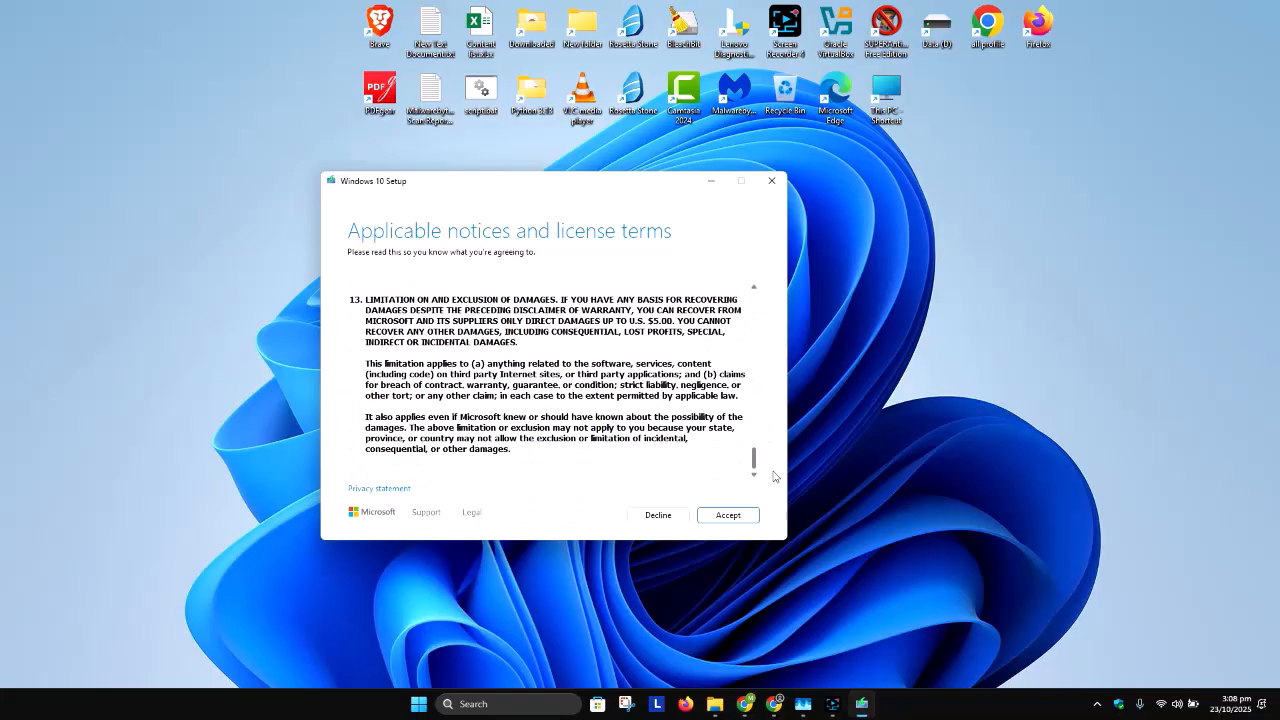
{"action": "left_click", "coordinate": [729, 518]}
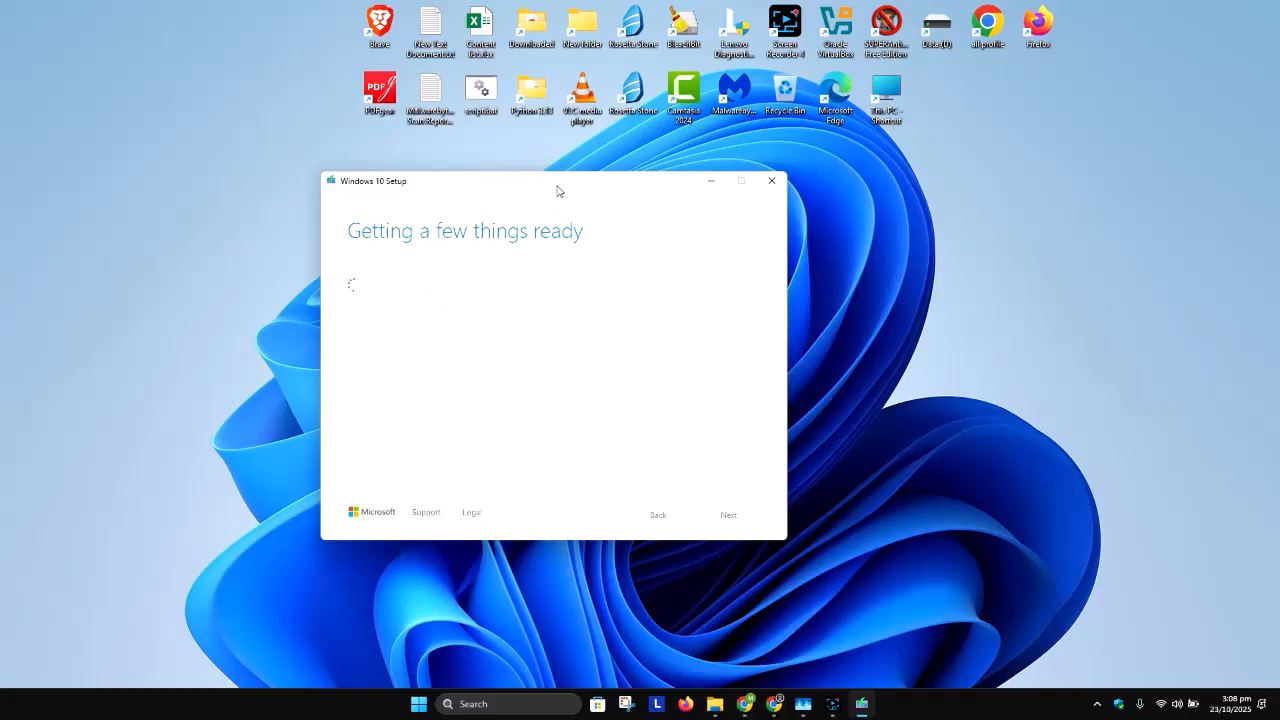
{"action": "left_click", "coordinate": [832, 705]}
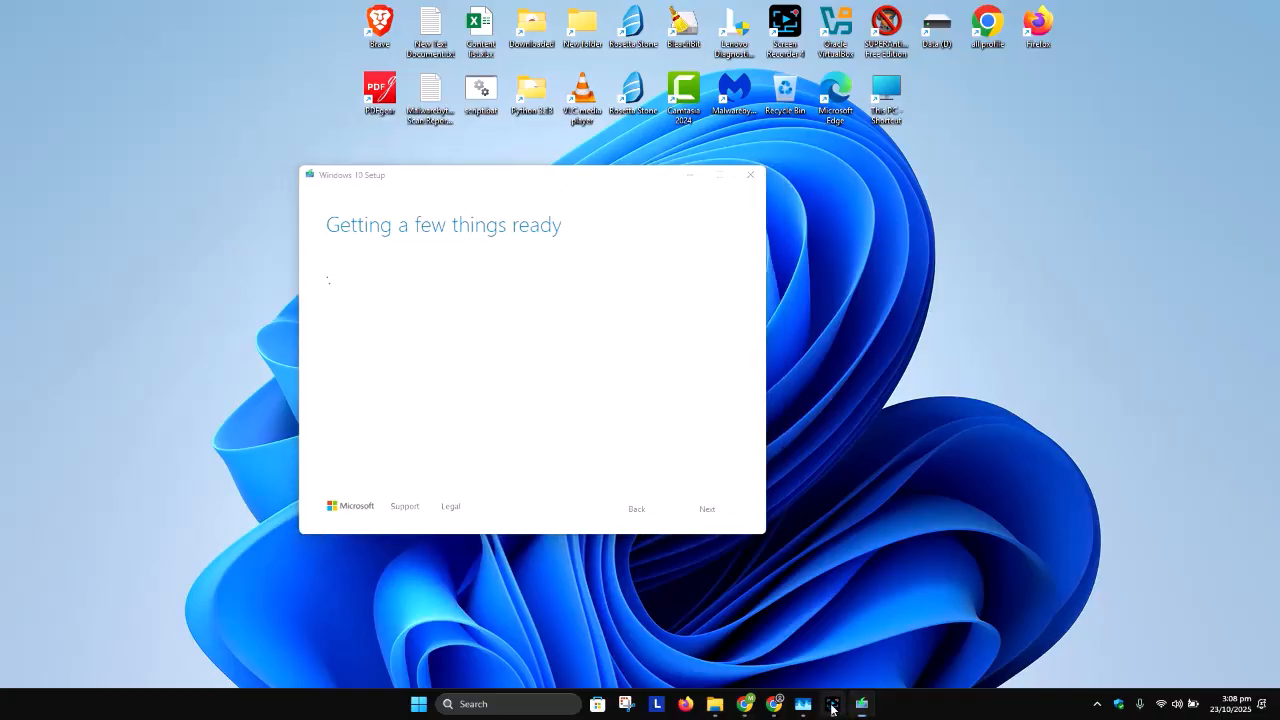
{"action": "left_click", "coordinate": [1062, 567]}
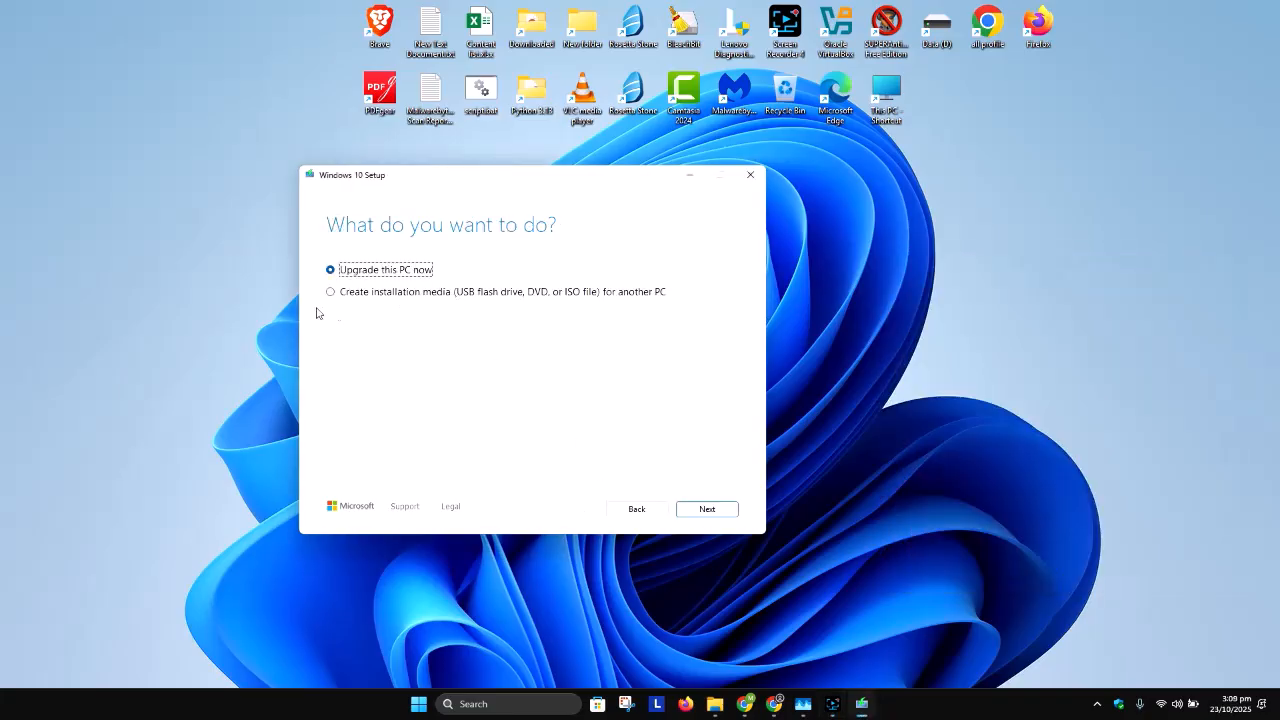
Step: Choose to create installation media (USB flash drive, DVD, or ISO file) for another PC and continue
{"action": "left_click", "coordinate": [333, 292]}
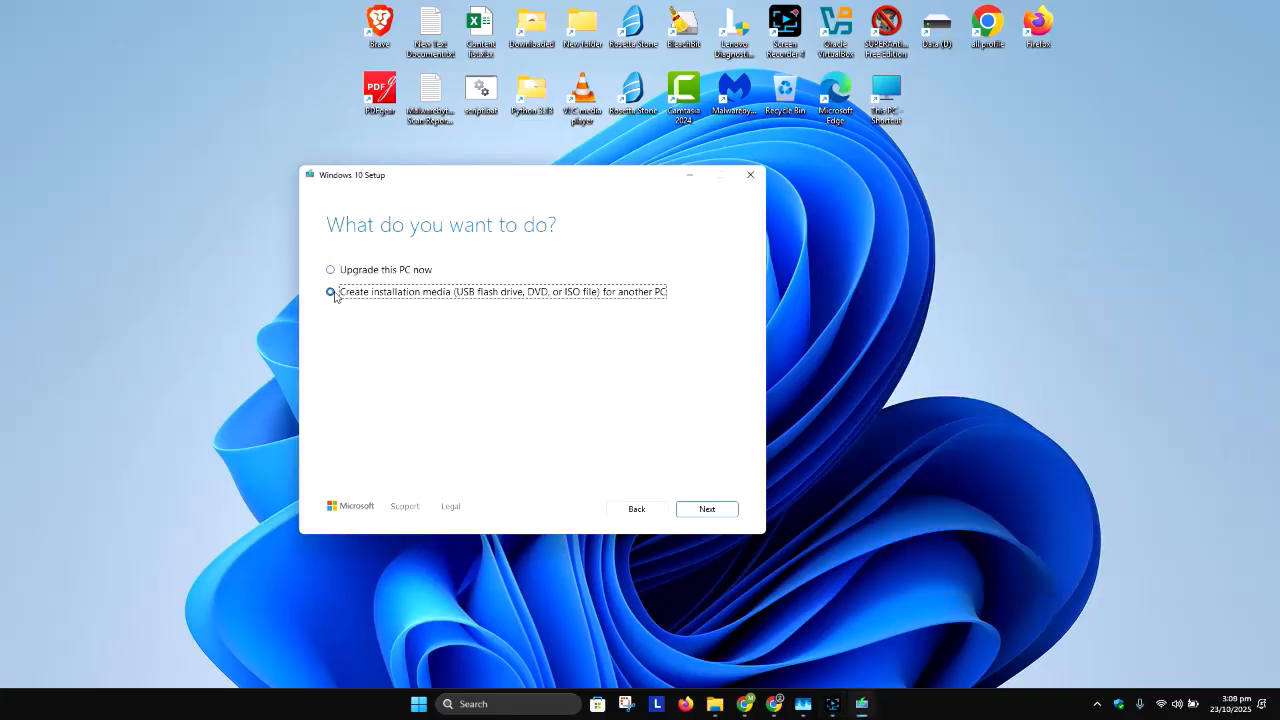
{"action": "left_click", "coordinate": [713, 509]}
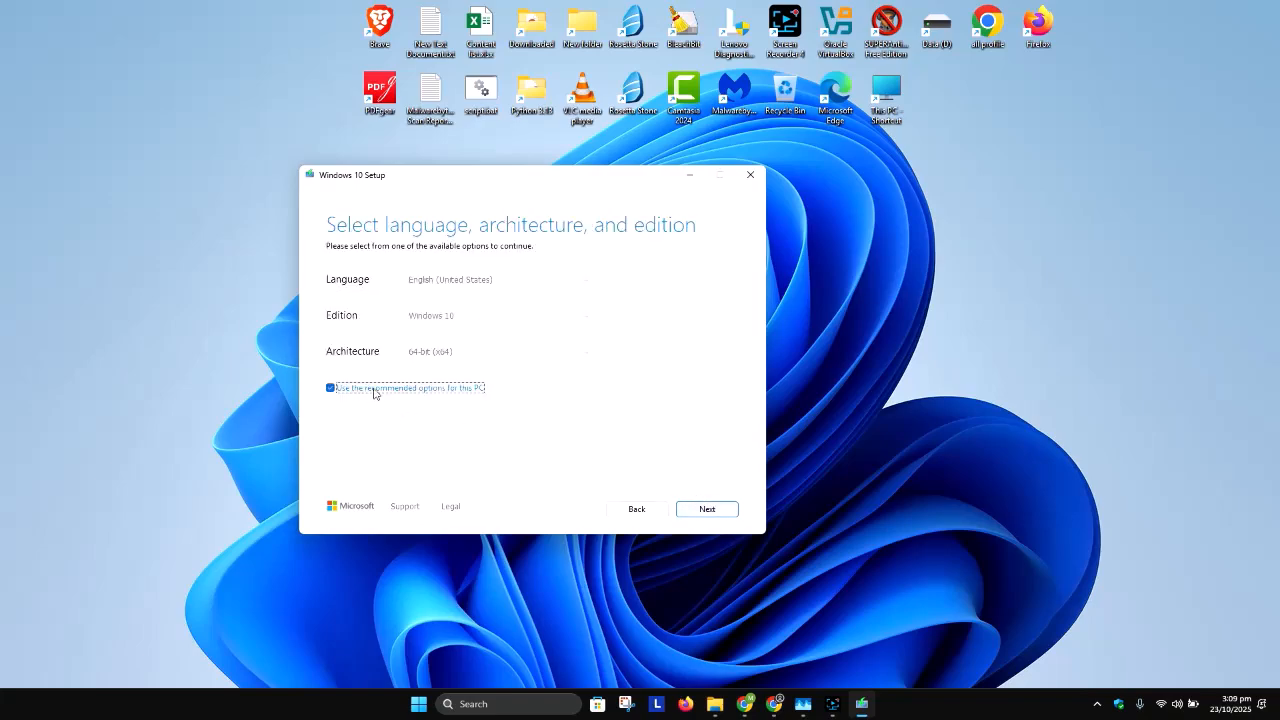
Step: Turn off the recommended options for this PC and review the language and edition choices, keeping English (United States) and Windows 10
{"action": "left_click", "coordinate": [374, 392]}
{"action": "left_click", "coordinate": [475, 282]}
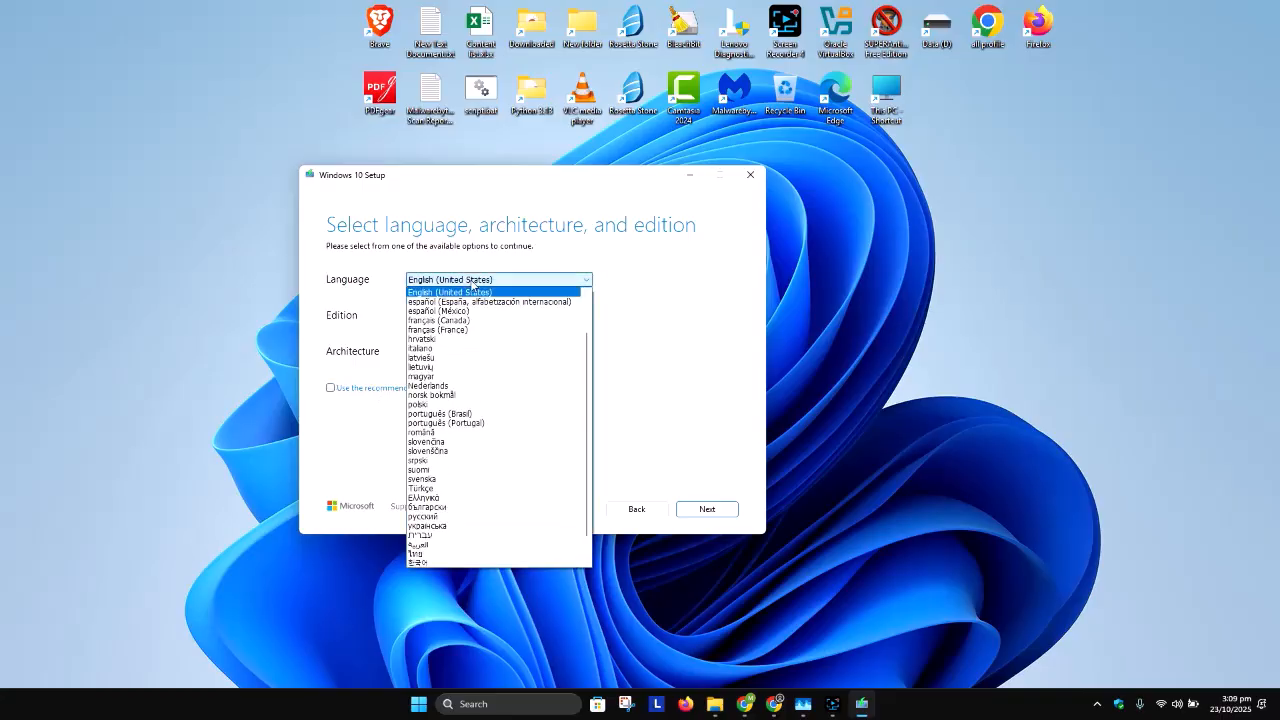
{"action": "left_click", "coordinate": [666, 308]}
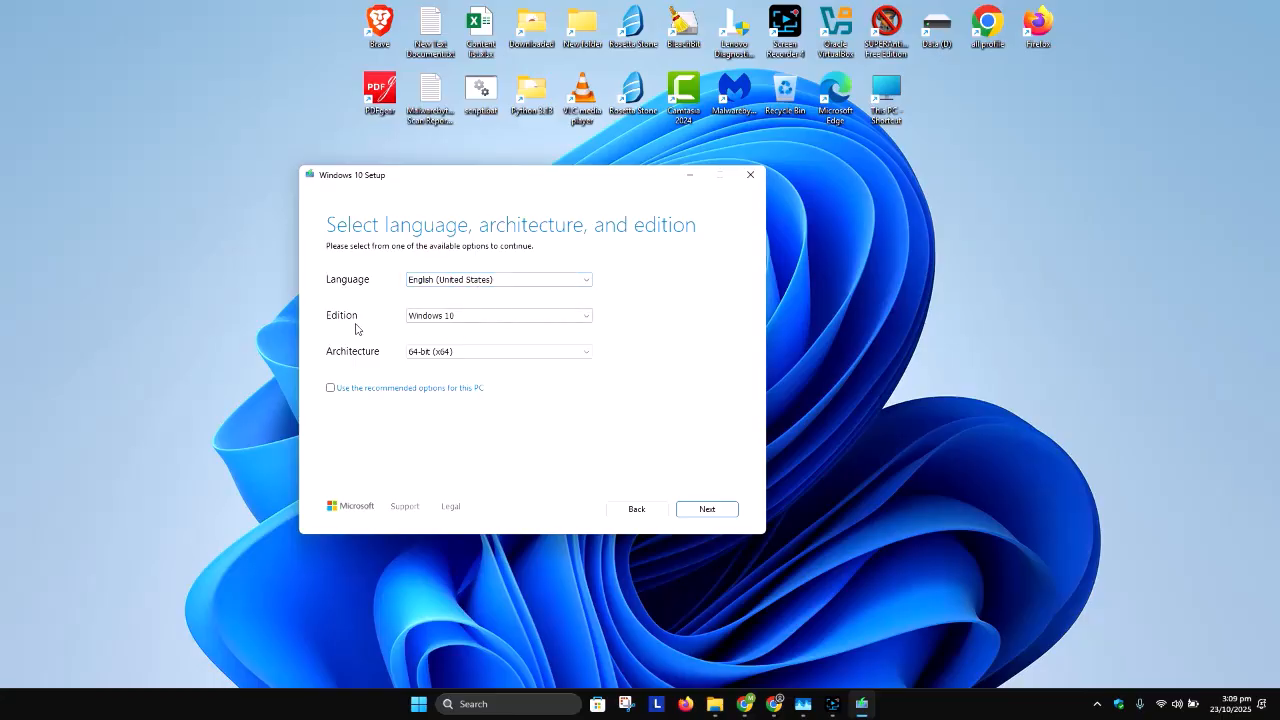
{"action": "left_click", "coordinate": [412, 317]}
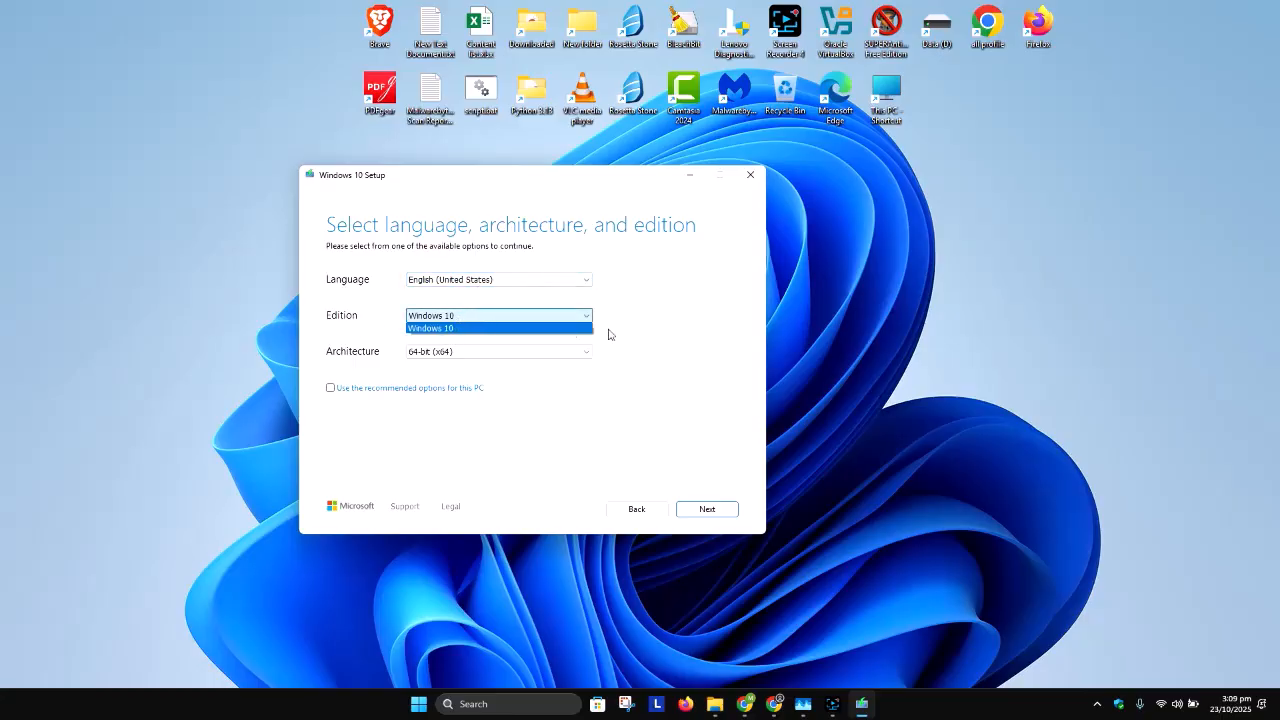
{"action": "left_click", "coordinate": [666, 323]}
Step: Review the architecture choices, keep 64-bit (x64), and continue to the media selection
{"action": "left_click", "coordinate": [479, 353]}
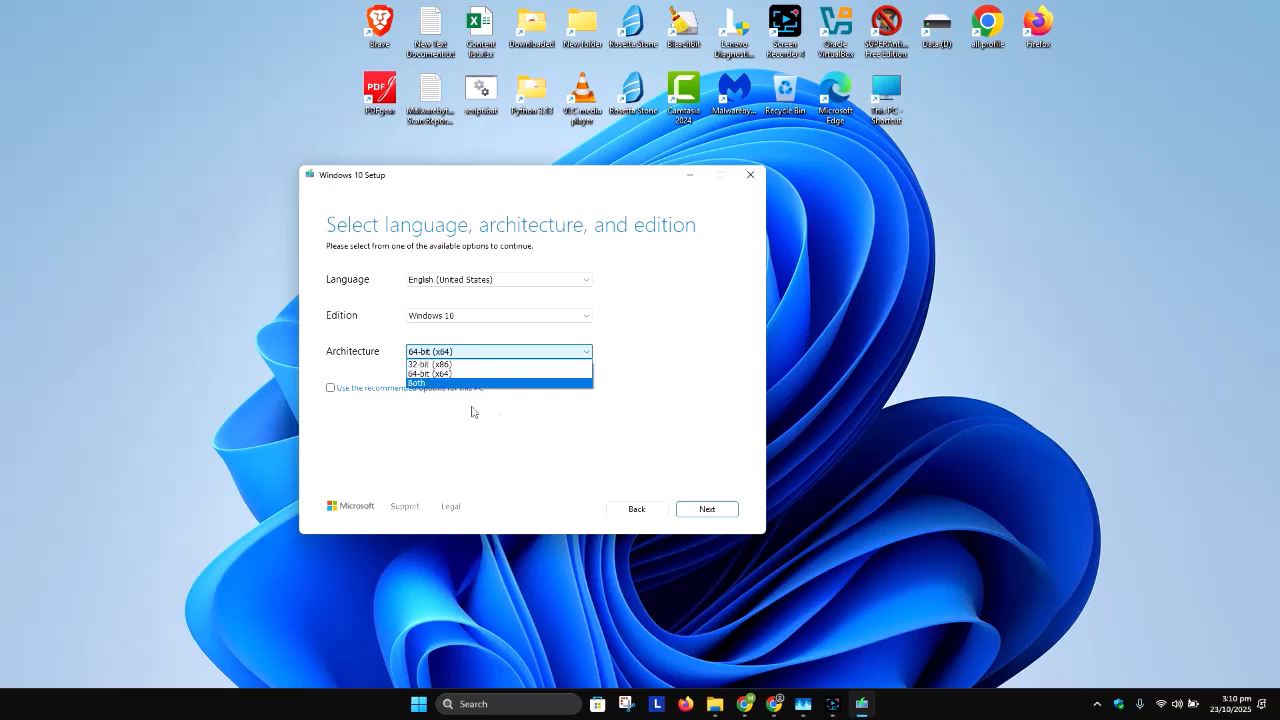
{"action": "left_click", "coordinate": [674, 390]}
{"action": "left_click", "coordinate": [500, 354]}
{"action": "left_click", "coordinate": [447, 428]}
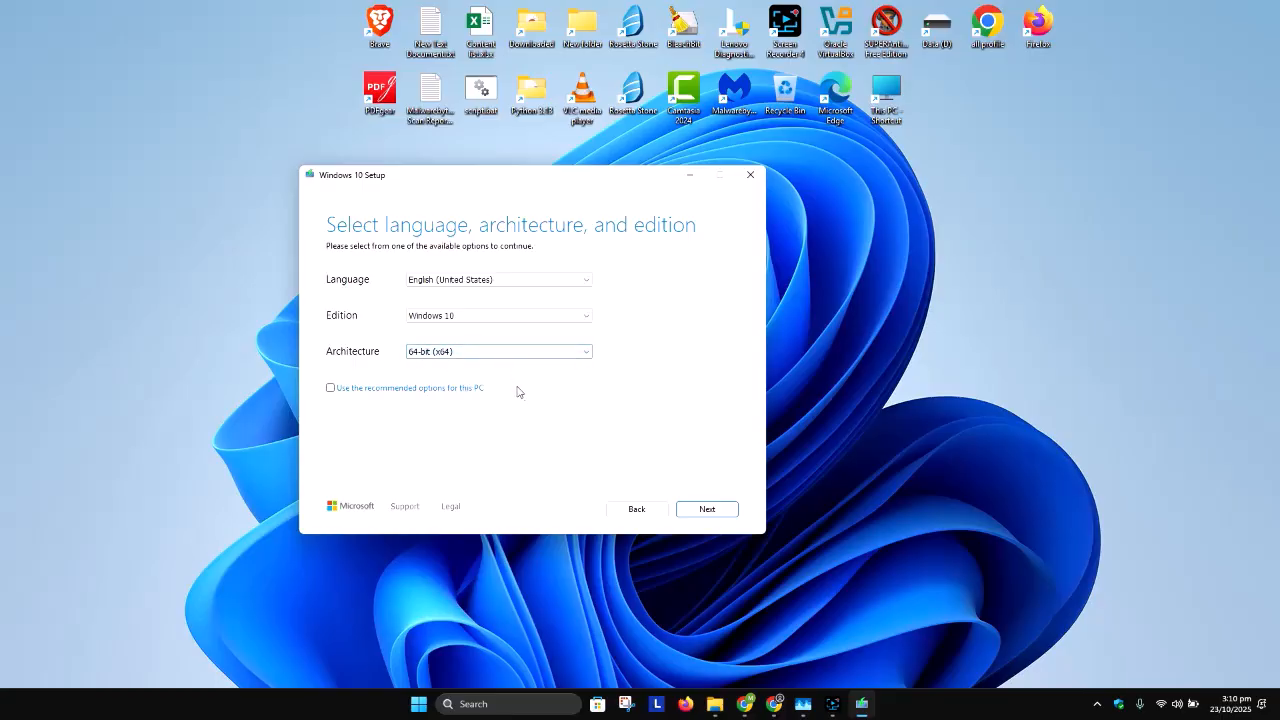
{"action": "left_click", "coordinate": [705, 510]}
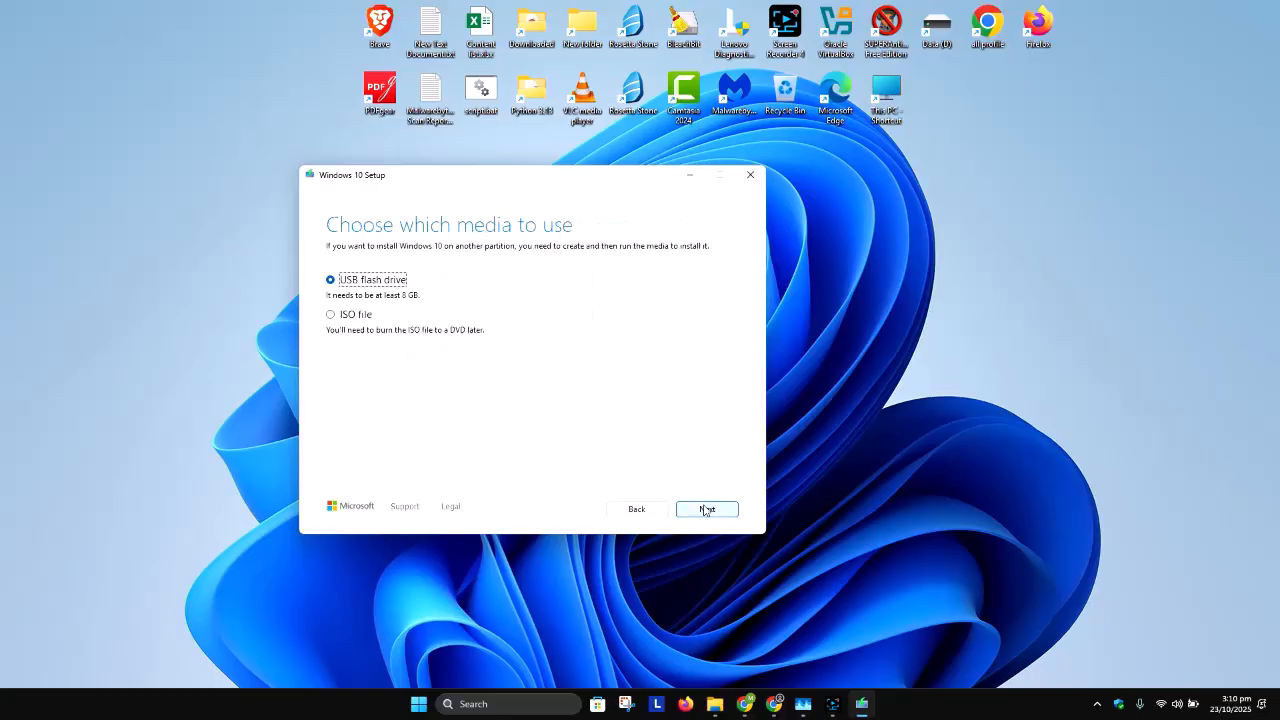
Step: Choose ISO file as the media and save it as Windows.iso on the Data (D:) drive
{"action": "left_click", "coordinate": [359, 318]}
{"action": "left_click", "coordinate": [704, 511]}
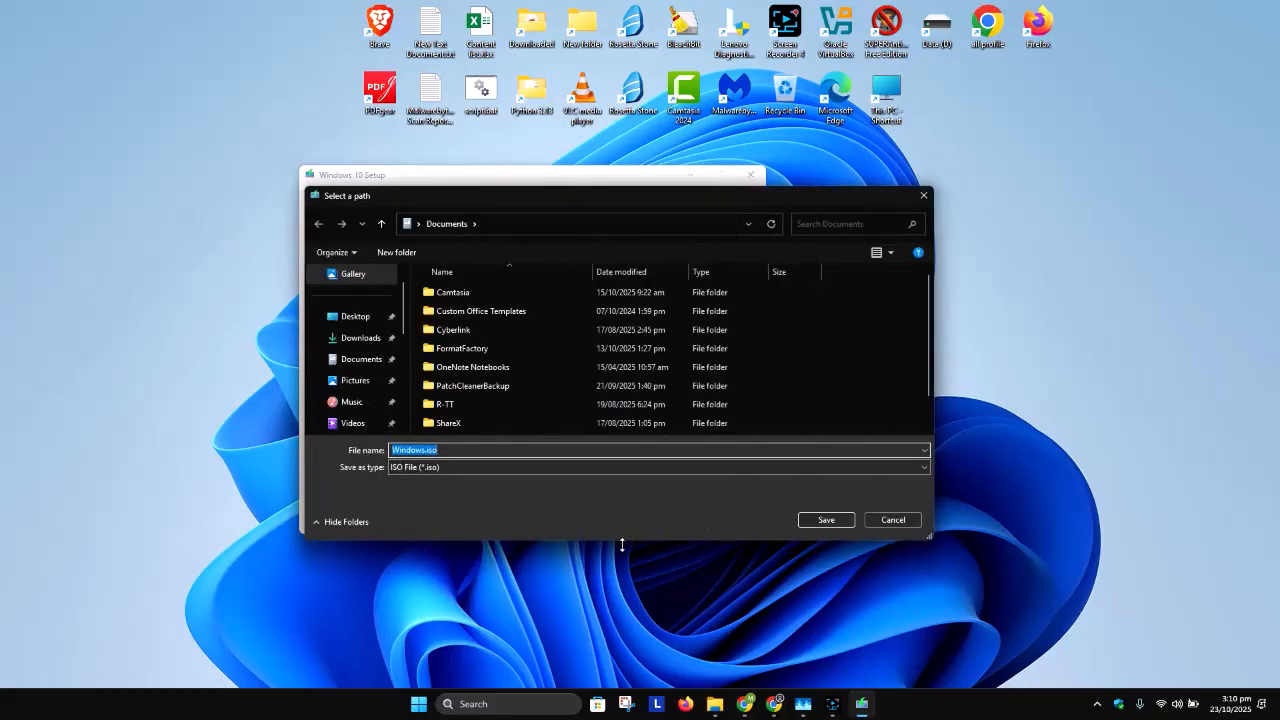
{"action": "left_click_drag", "start_coordinate": [622, 545], "coordinate": [623, 685]}
{"action": "scroll", "coordinate": [333, 482], "scroll_direction": "down", "scroll_amount": 2}
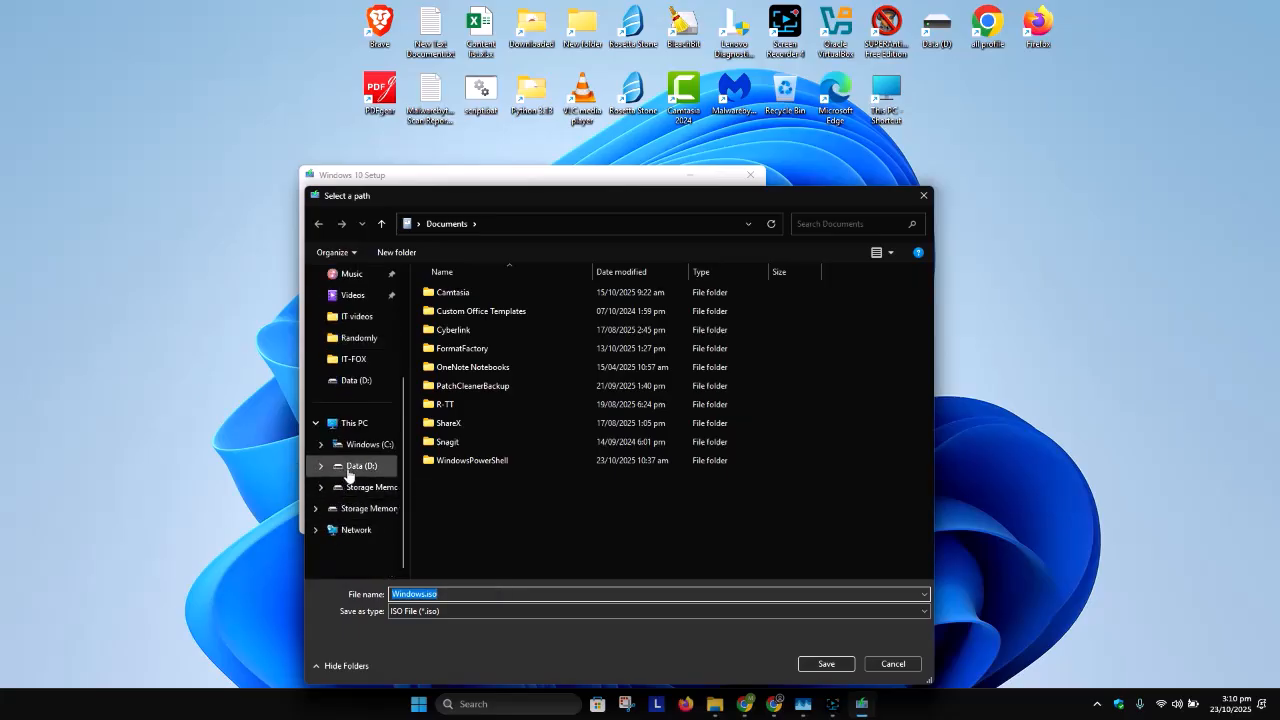
{"action": "left_click", "coordinate": [350, 472]}
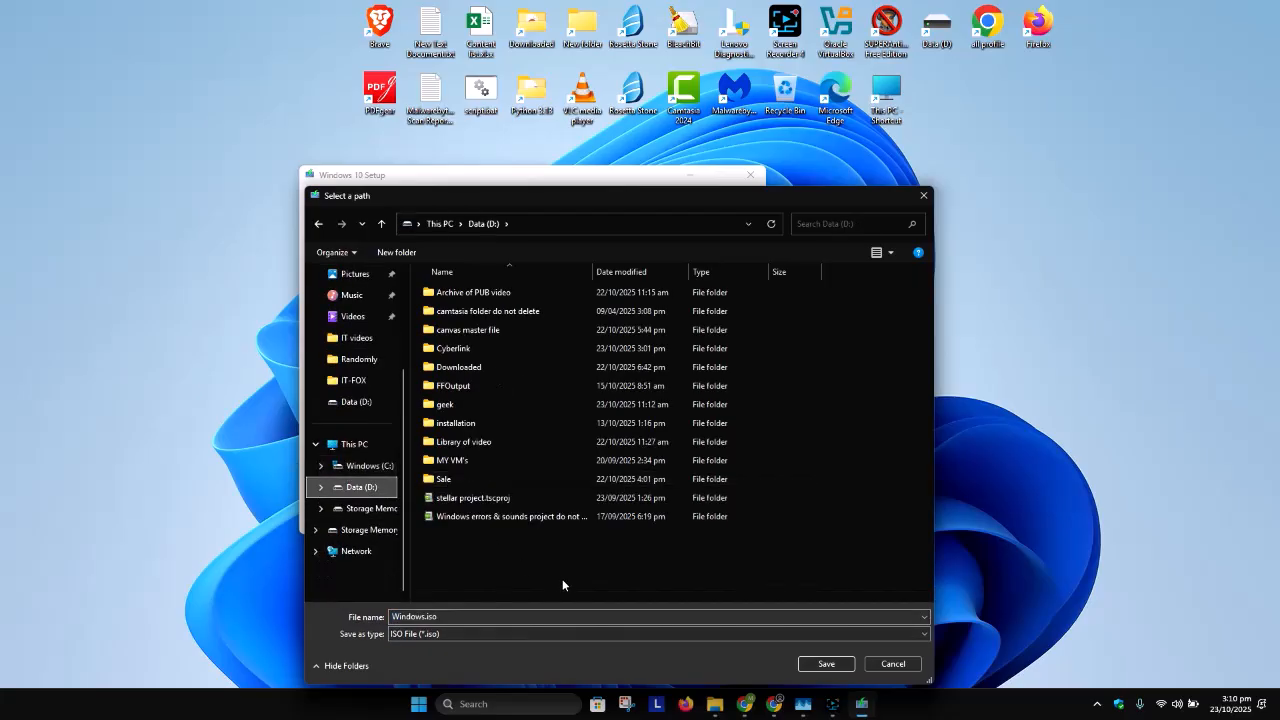
{"action": "left_click", "coordinate": [826, 664]}
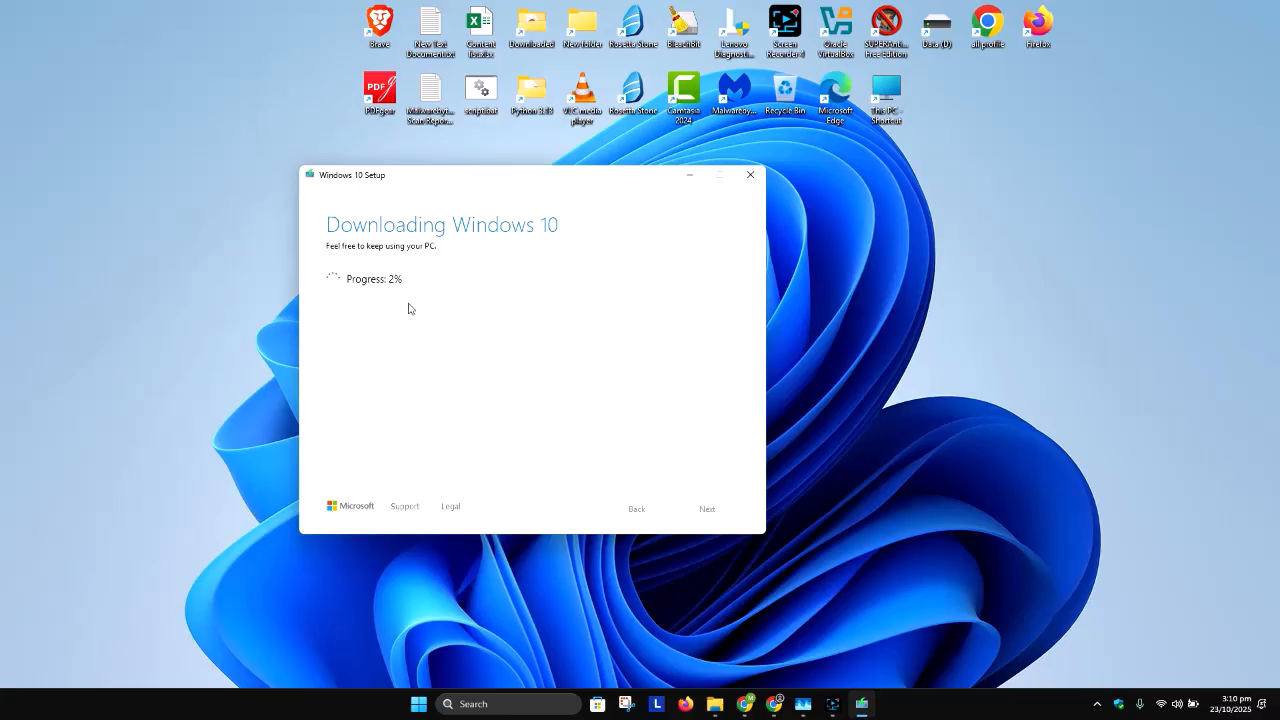
{"action": "left_click_drag", "start_coordinate": [500, 177], "coordinate": [469, 140]}
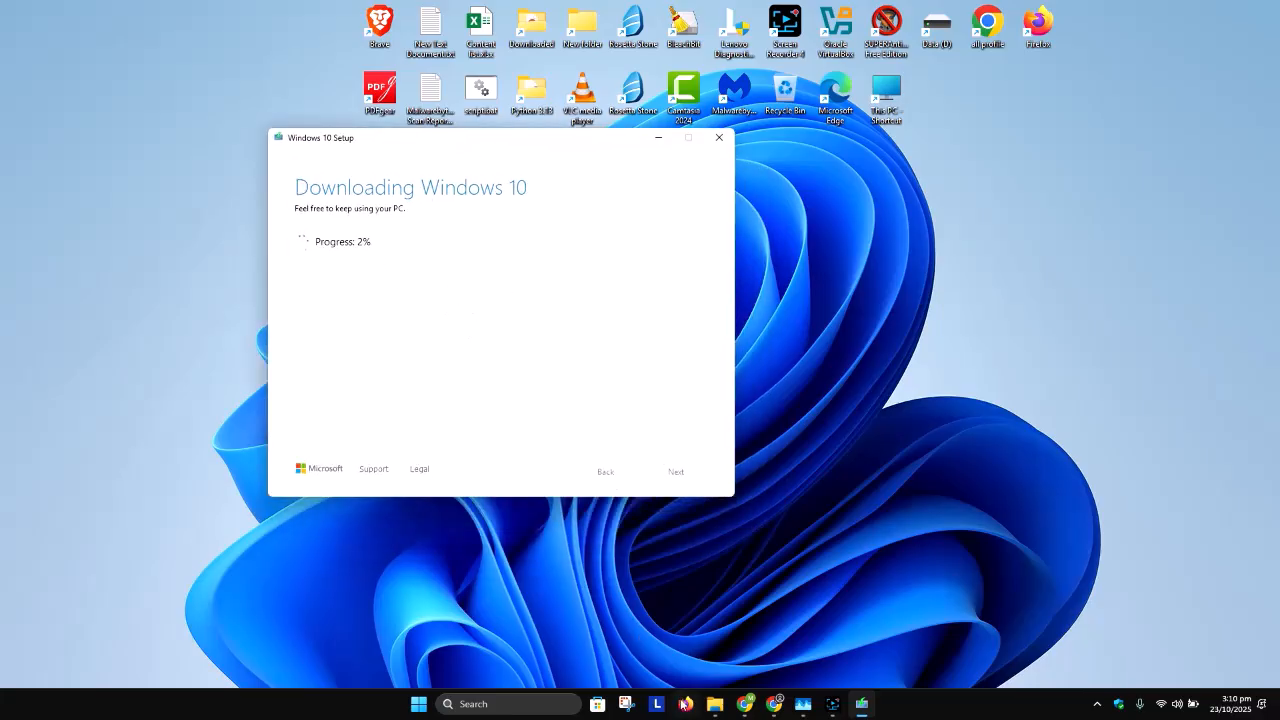
{"action": "left_click", "coordinate": [832, 704]}
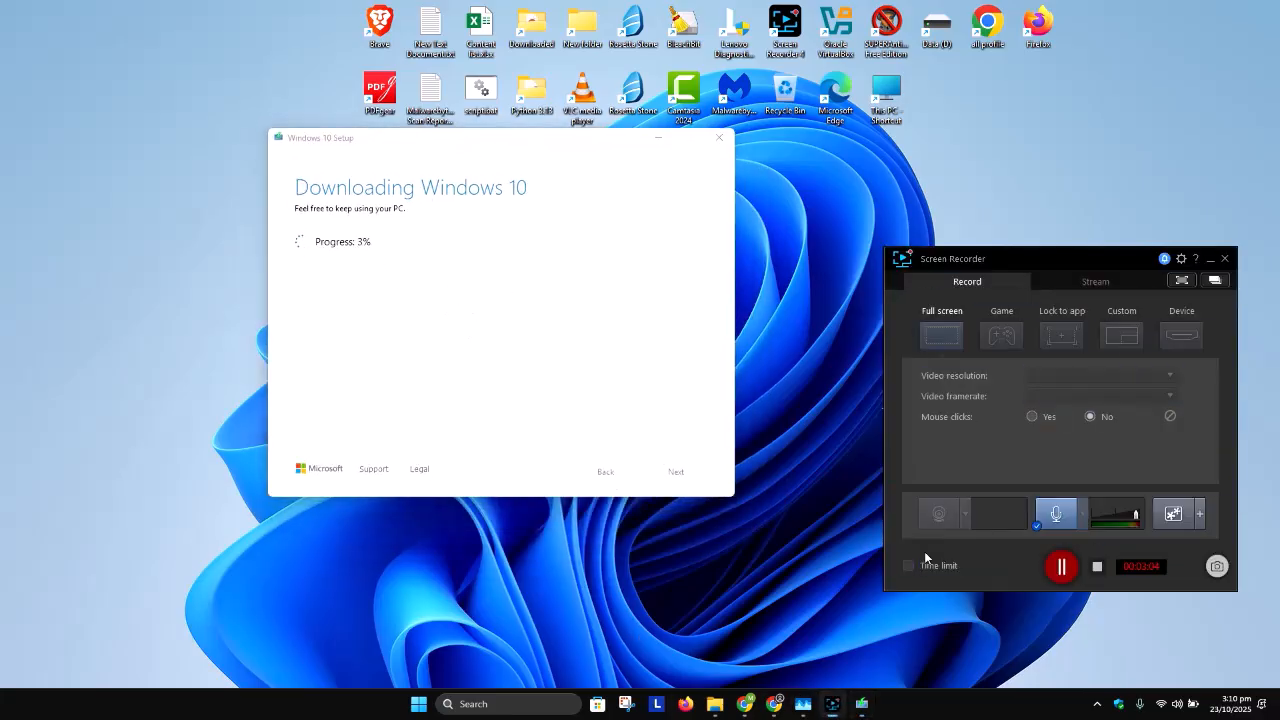
{"action": "left_click", "coordinate": [1061, 567]}
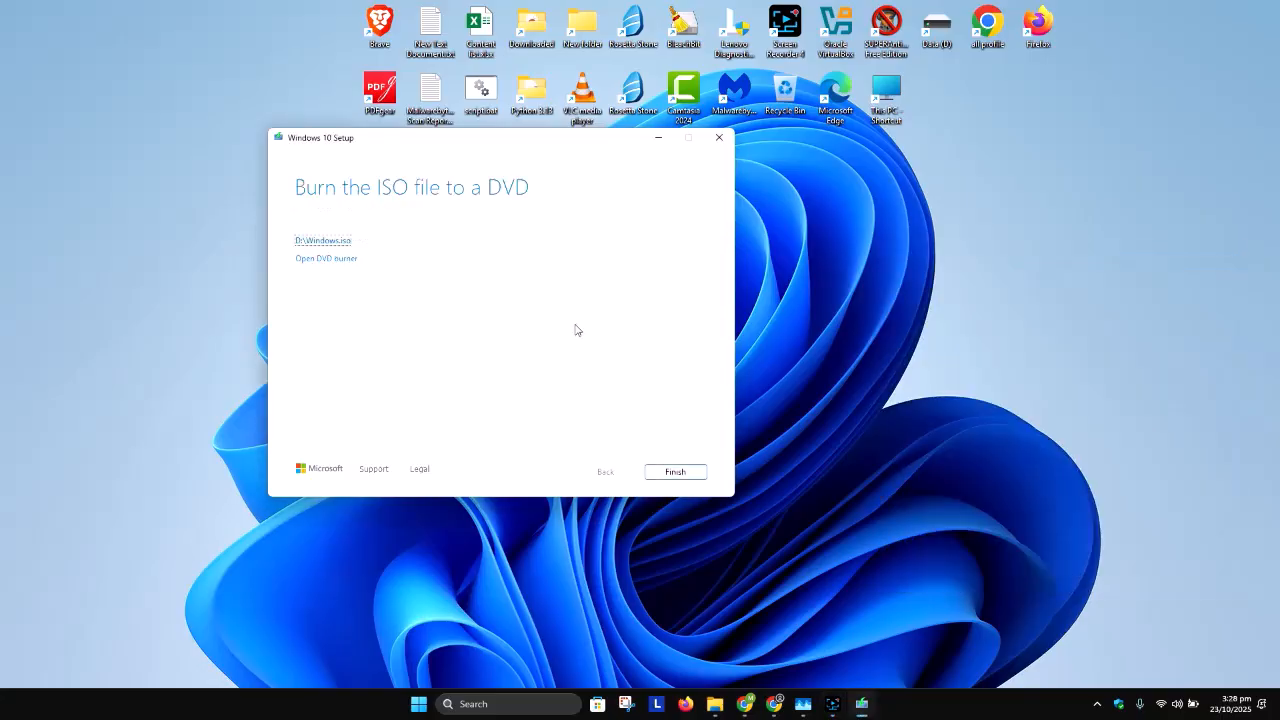
Step: Open the folder containing the saved D:\Windows.iso file and move the Windows 10 Setup window aside
{"action": "left_click", "coordinate": [324, 242]}
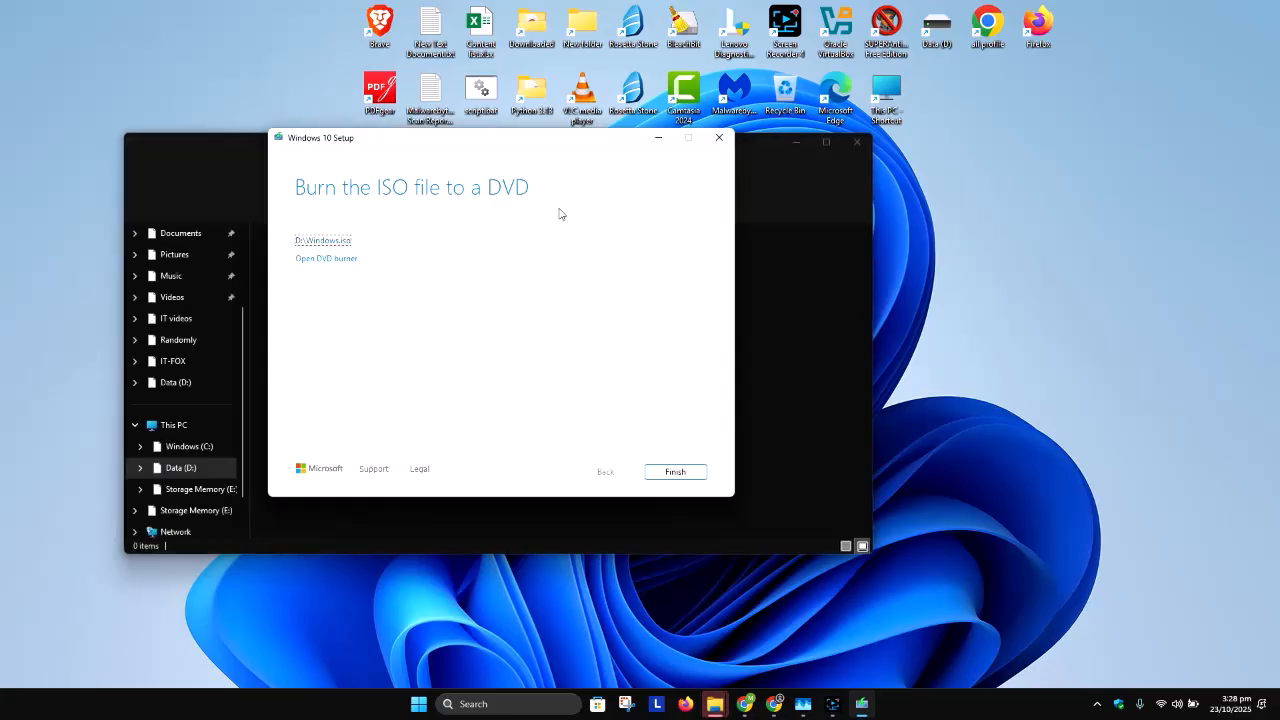
{"action": "left_click_drag", "start_coordinate": [605, 138], "coordinate": [676, 161]}
{"action": "key", "text": "F9"}
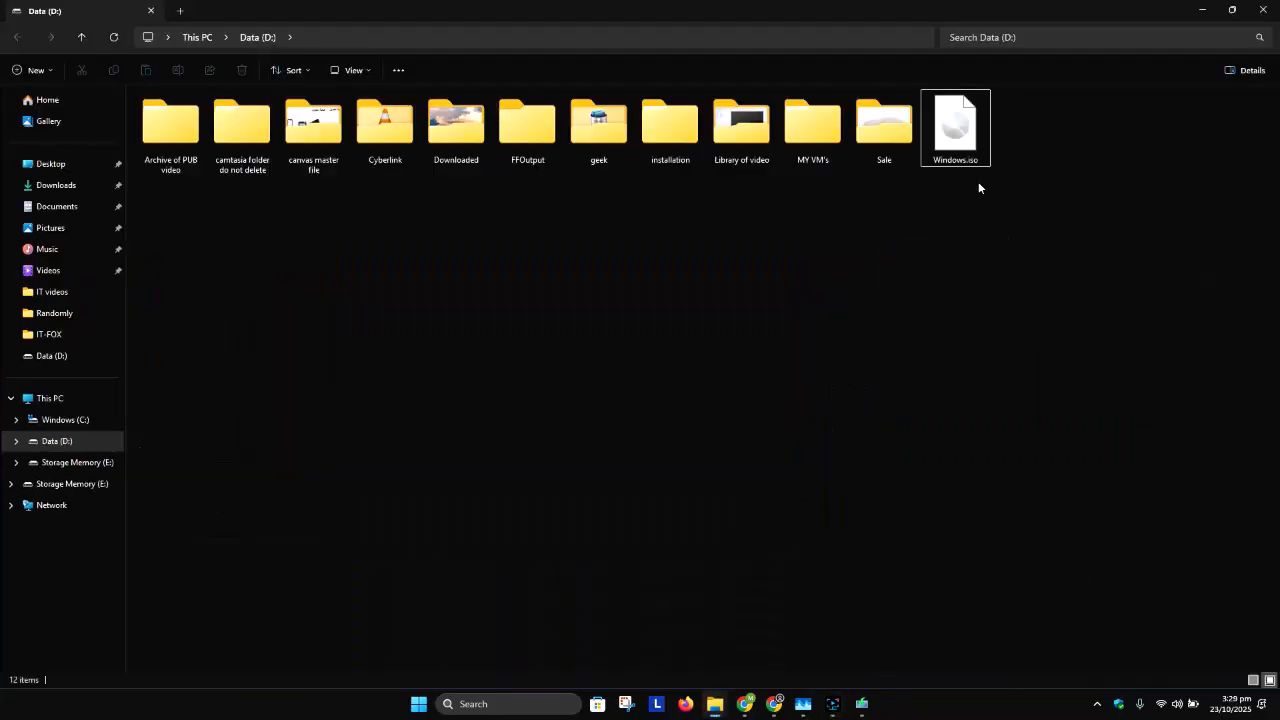
Step: Rename the Windows.iso file on the Data (D:) drive, changing the part before the extension to Windows 10
{"action": "left_click", "coordinate": [971, 162]}
{"action": "double_click", "coordinate": [968, 163]}
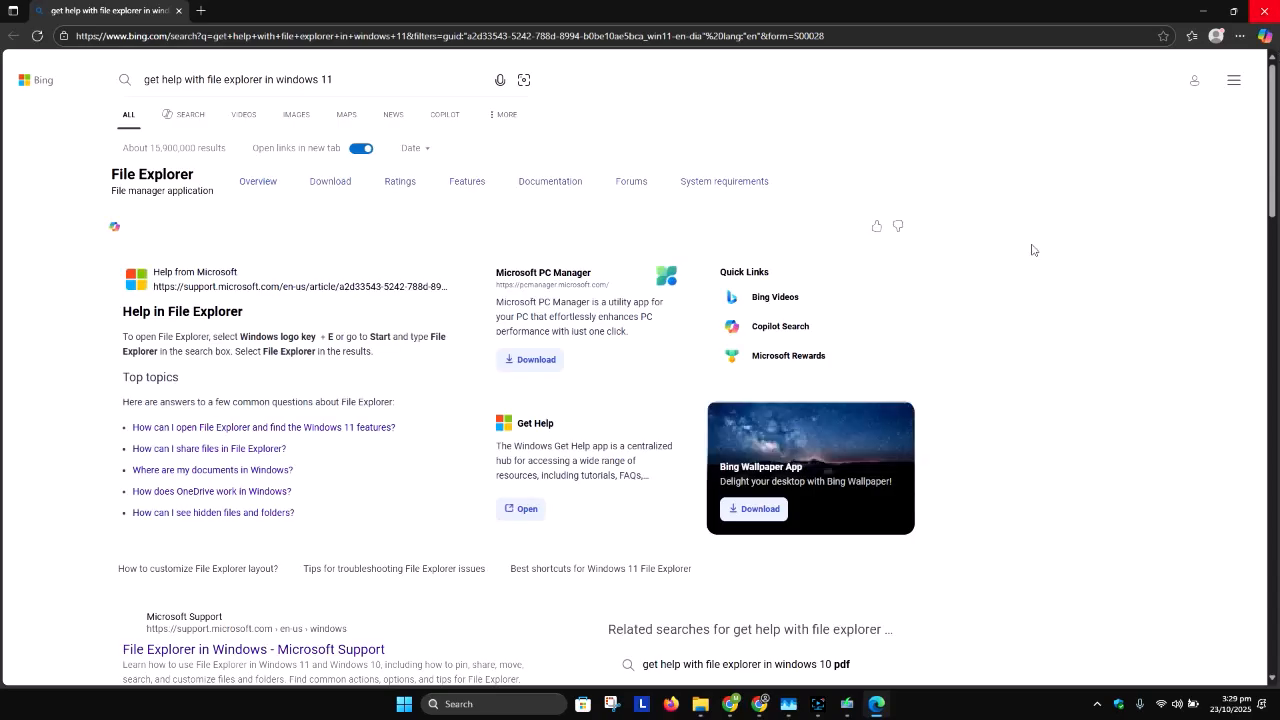
{"action": "left_click", "coordinate": [1264, 11]}
{"action": "left_click", "coordinate": [960, 162]}
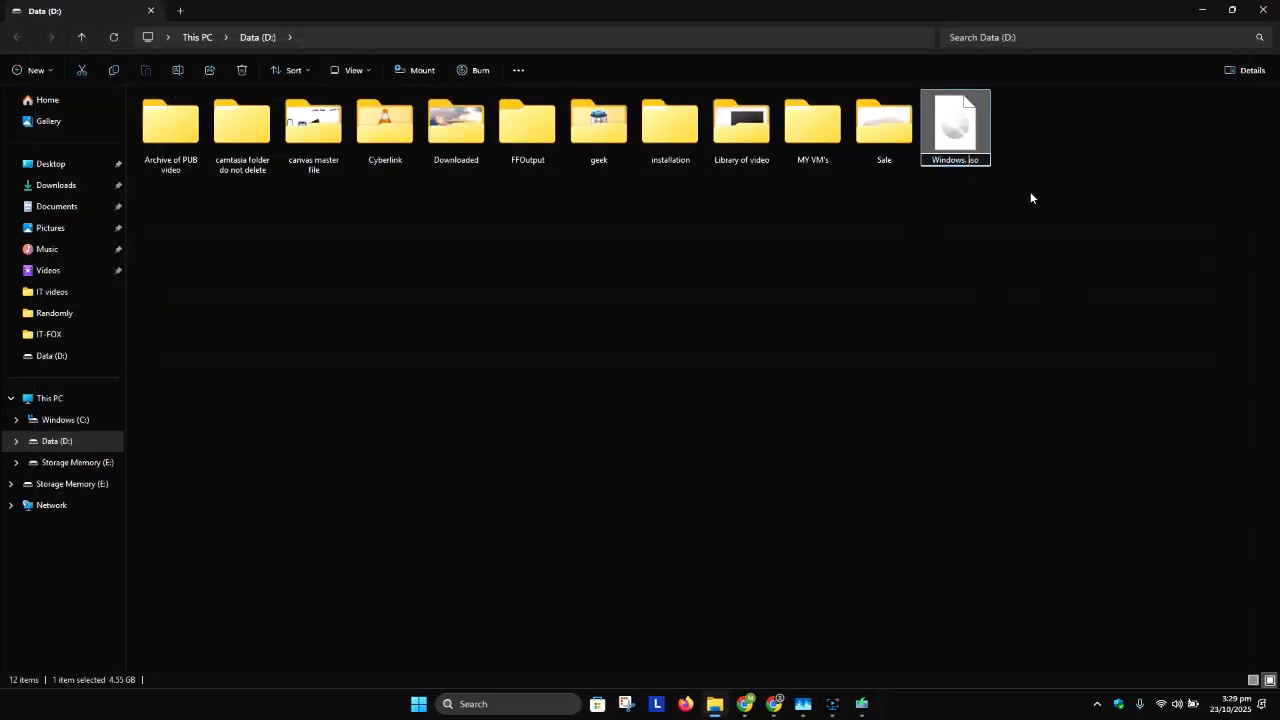
{"action": "key", "text": "BackSpace"}
{"action": "type", "text": "10"}
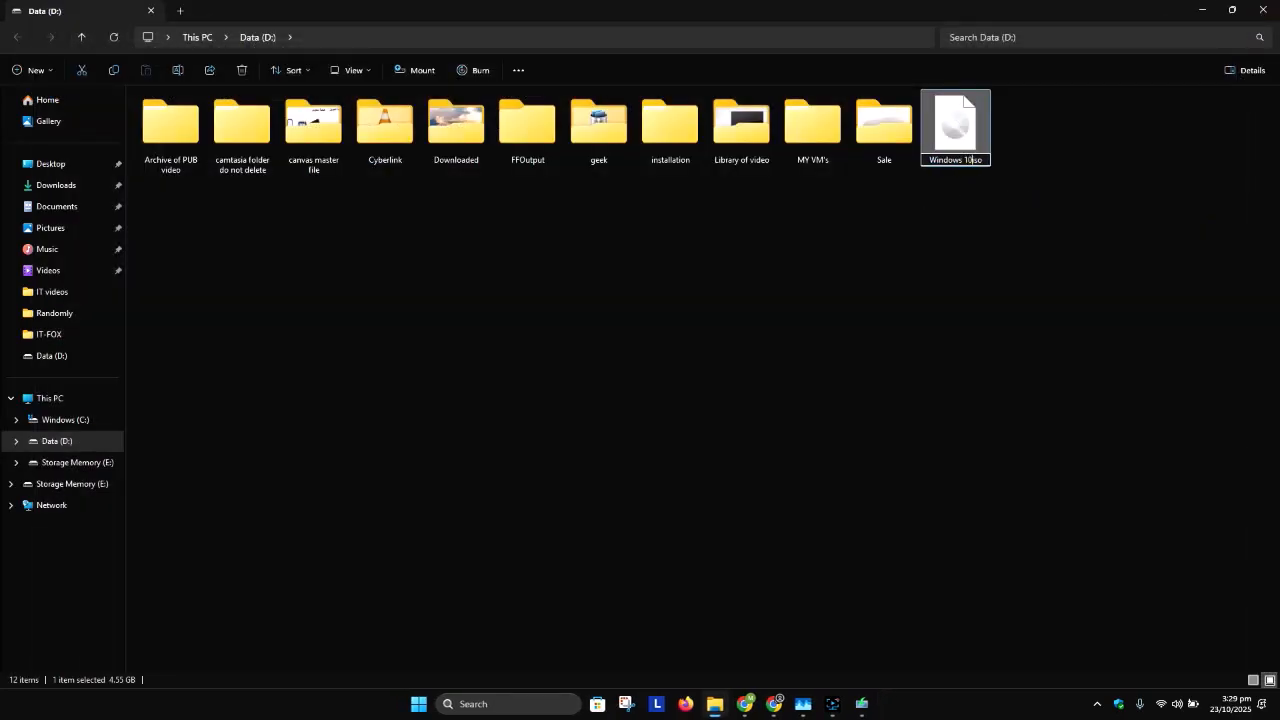